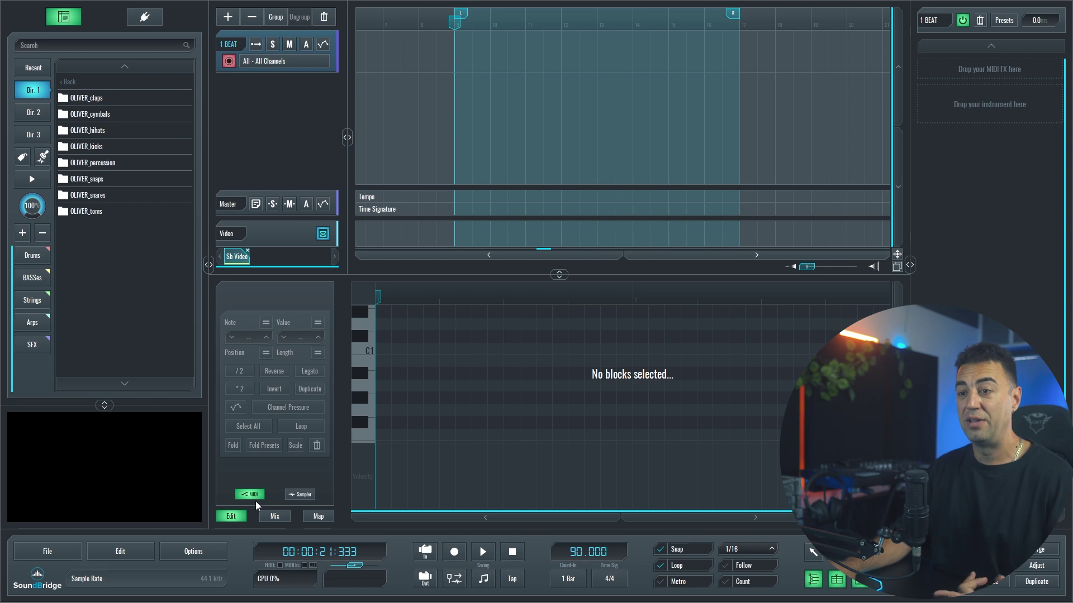
Step: Open the Sampler for the 1 BEAT track and load OLIVER_kick_clean_boo.wav from the clean kicks folder
{"action": "left_click", "coordinate": [302, 495]}
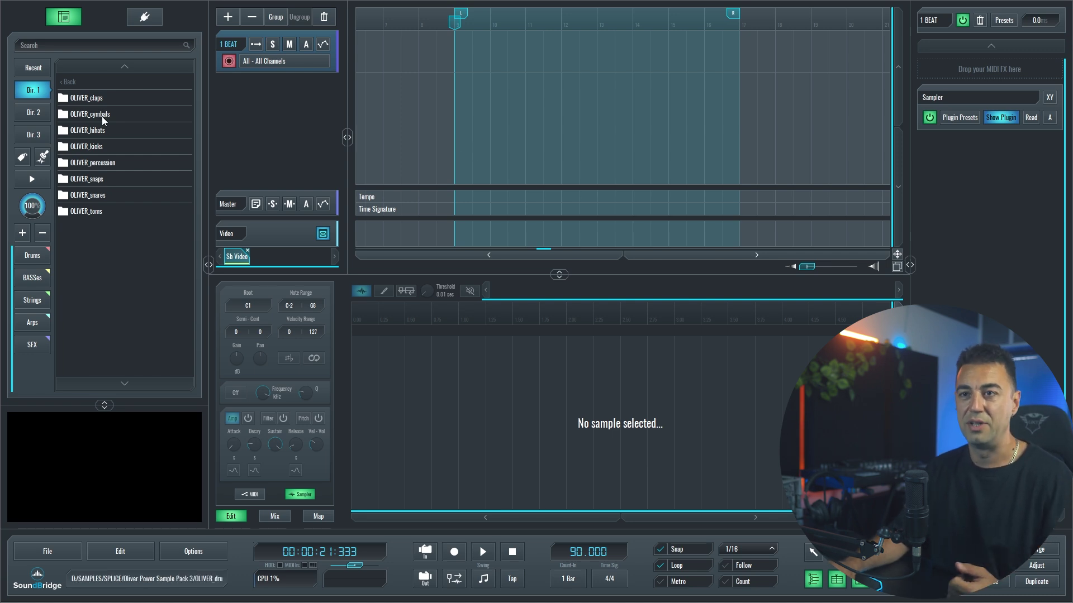
{"action": "double_click", "coordinate": [96, 147]}
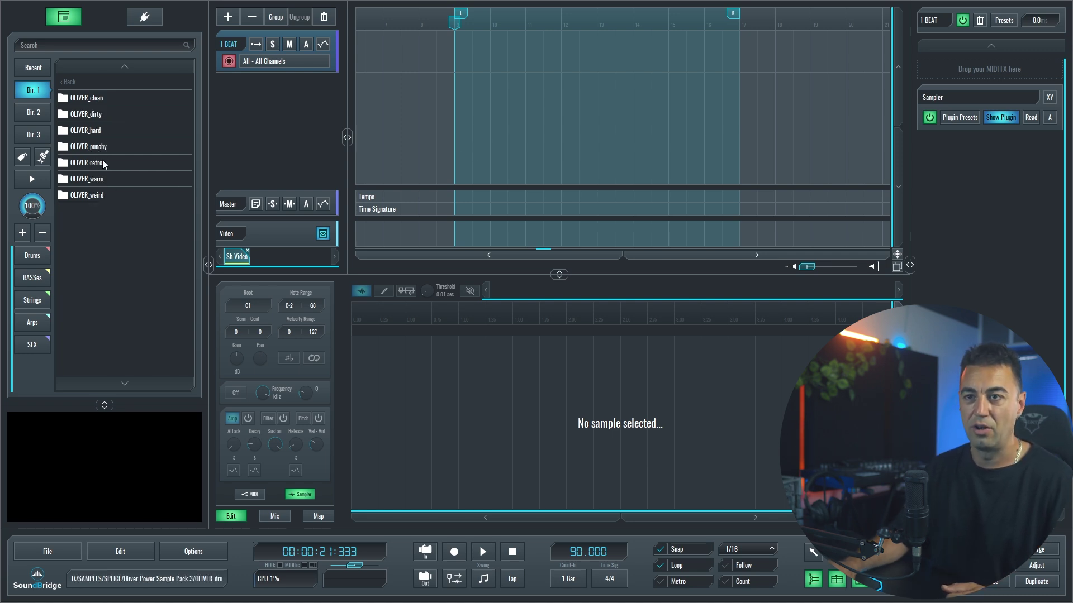
{"action": "double_click", "coordinate": [95, 100]}
{"action": "left_click", "coordinate": [118, 115]}
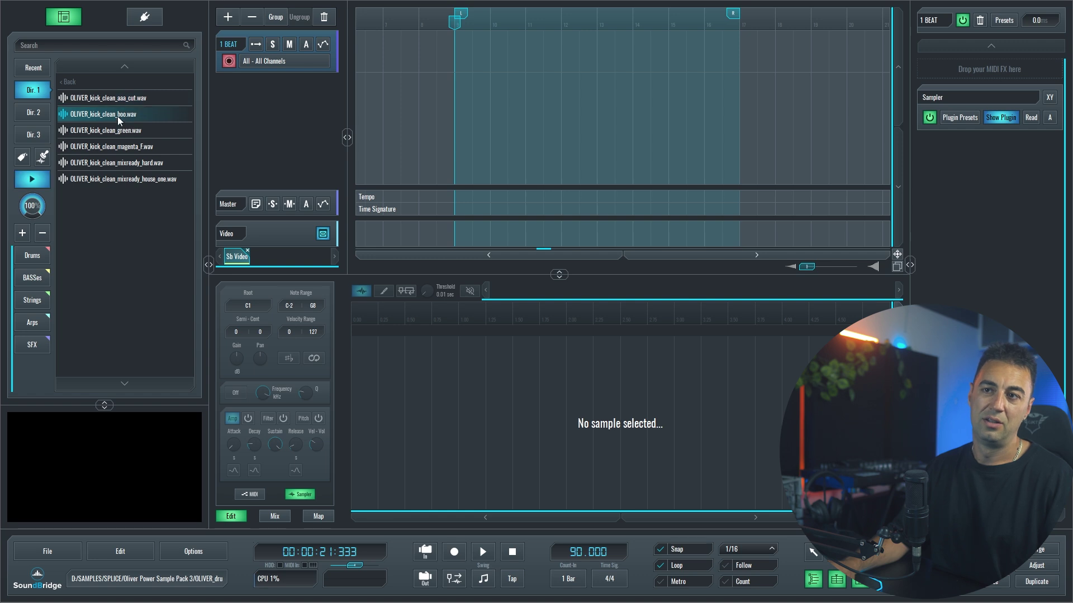
{"action": "left_click_drag", "start_coordinate": [108, 116], "coordinate": [455, 383]}
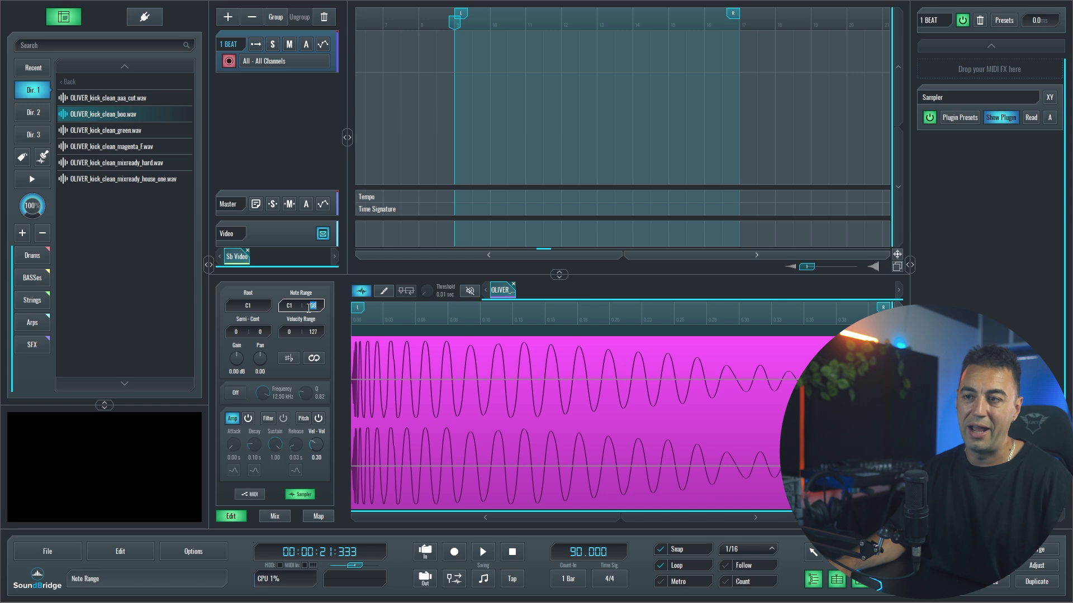
Step: Limit the kick sample's note range to C1–C1 and enable its amp envelope with a 0.10 s release
{"action": "type", "text": "C1"}
{"action": "left_click", "coordinate": [257, 309]}
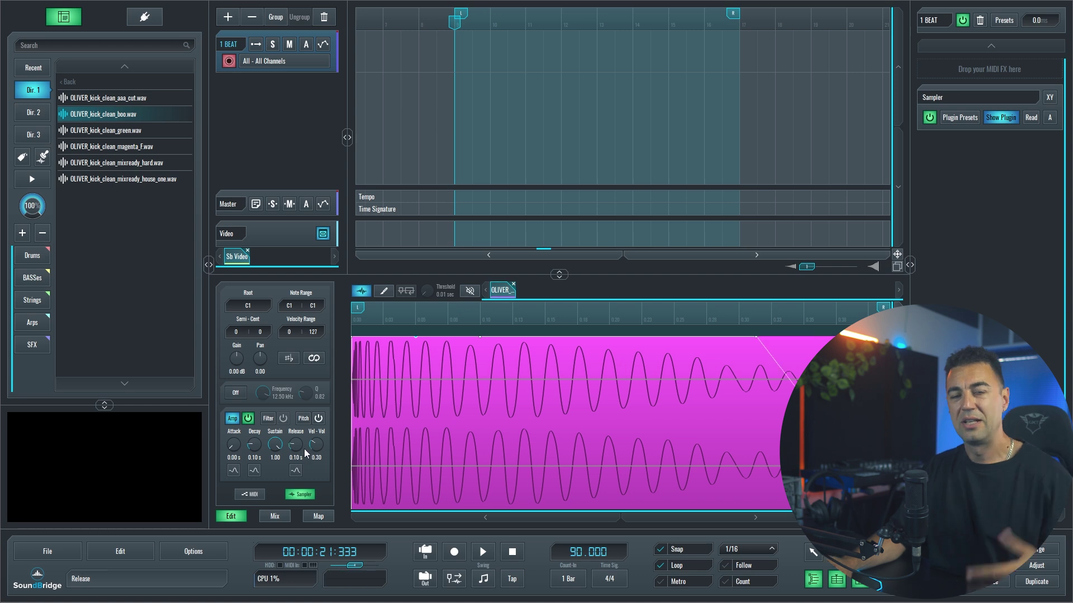
{"action": "left_click_drag", "start_coordinate": [296, 446], "coordinate": [286, 437]}
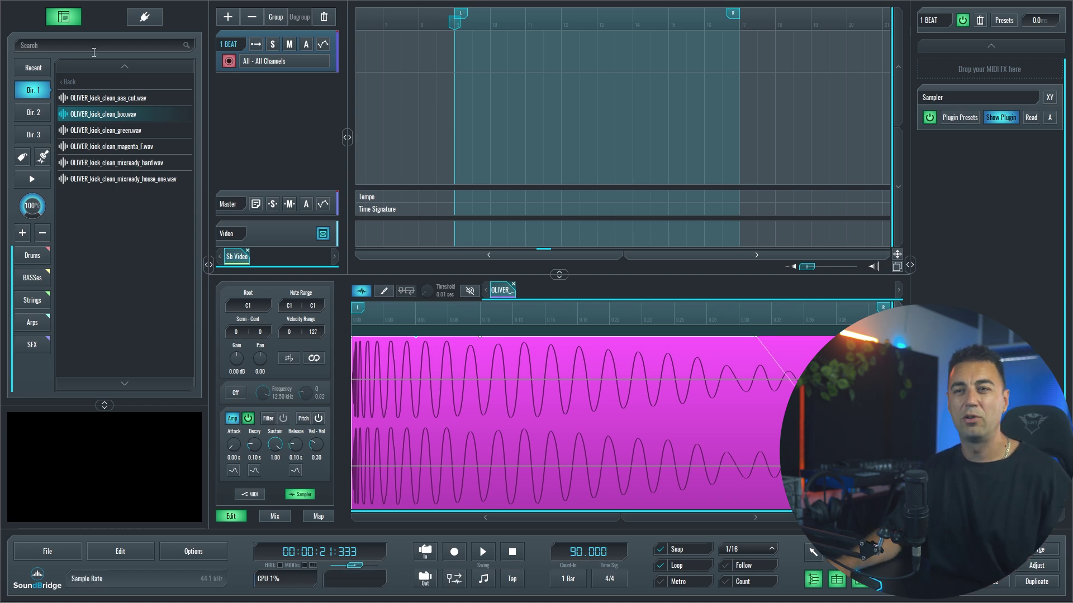
Step: Audition the punchy snares and add OLIVER_snare_punchy_mixready_electro_funk.wav to the Sampler
{"action": "left_click", "coordinate": [71, 82]}
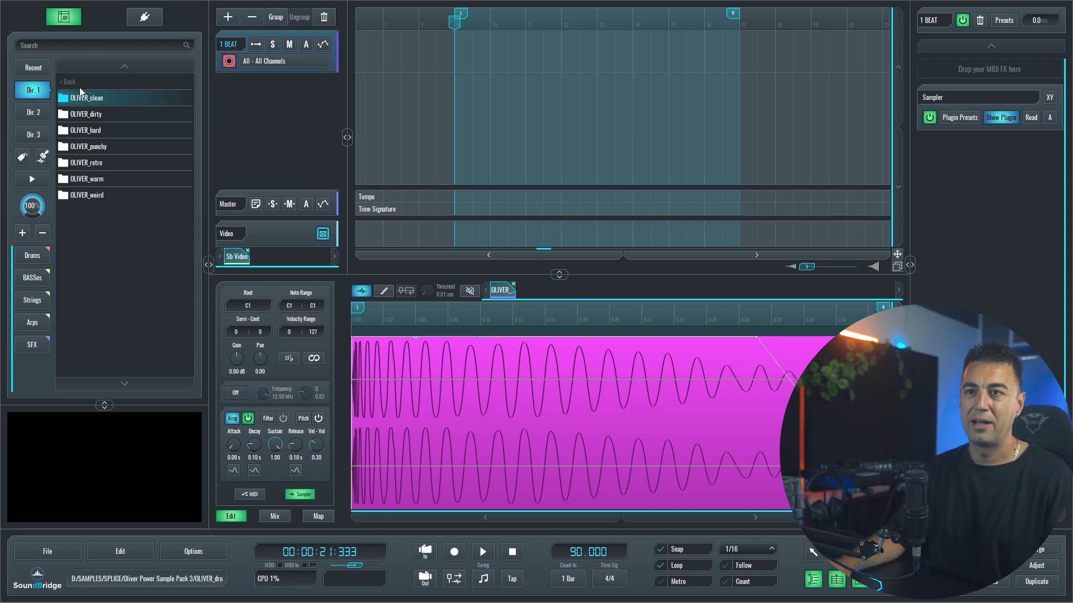
{"action": "left_click", "coordinate": [76, 81]}
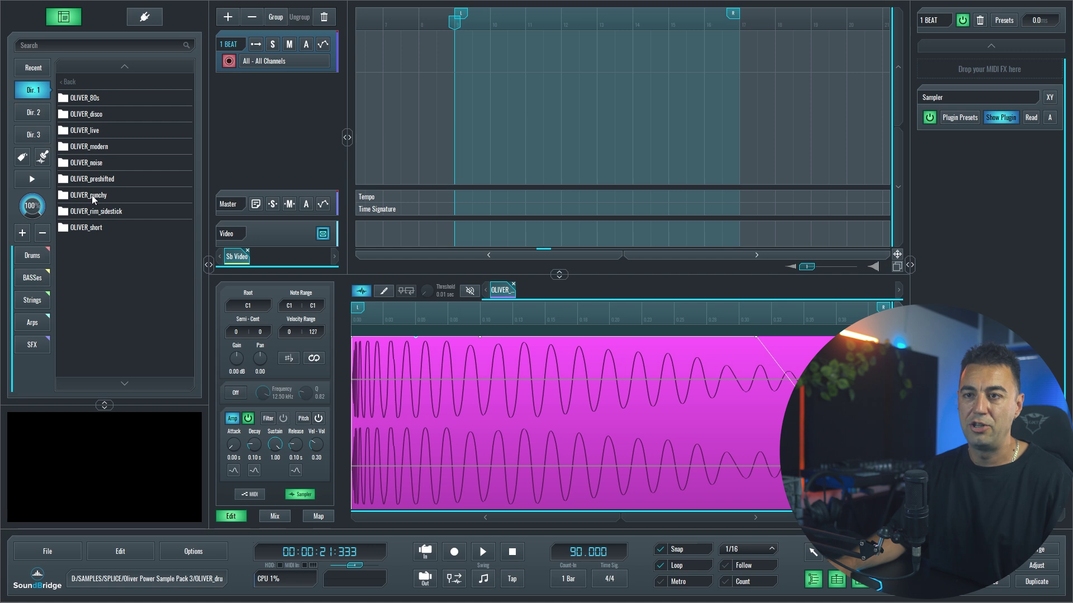
{"action": "double_click", "coordinate": [92, 196]}
{"action": "left_click", "coordinate": [109, 103]}
{"action": "key", "text": "Down"}
{"action": "key", "text": "Down"}
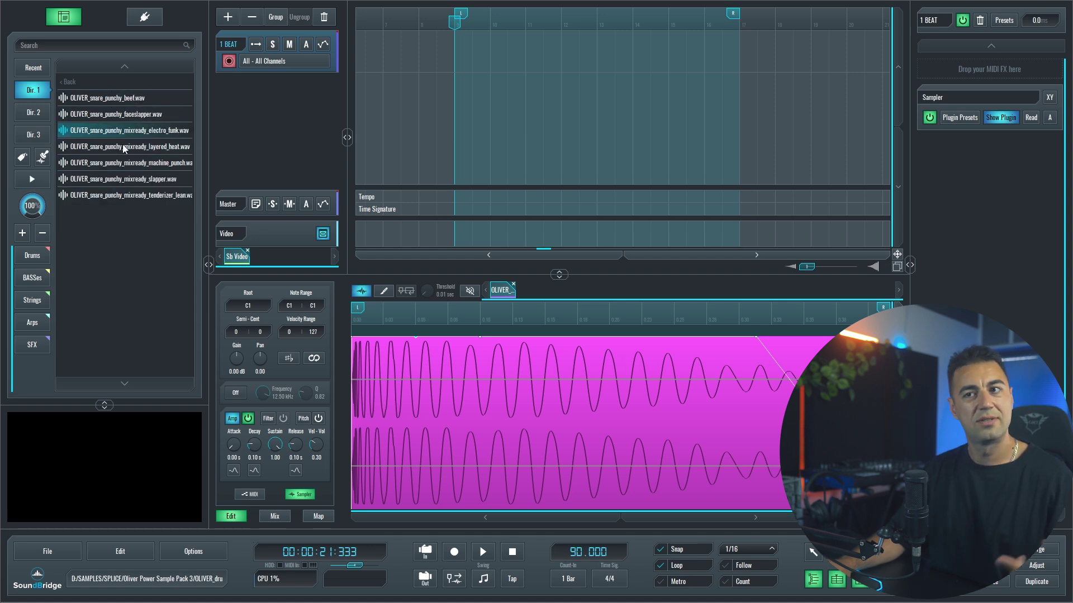
{"action": "left_click_drag", "start_coordinate": [88, 136], "coordinate": [417, 364]}
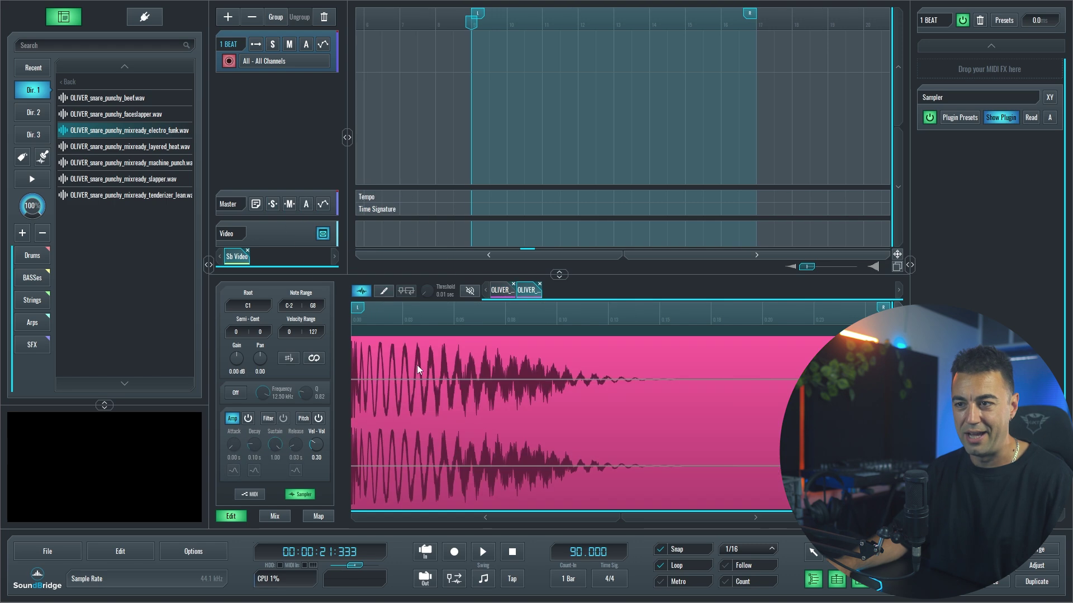
Step: Set the snare sample's root note to D1 and its note range to D1–D1
{"action": "left_click", "coordinate": [501, 291]}
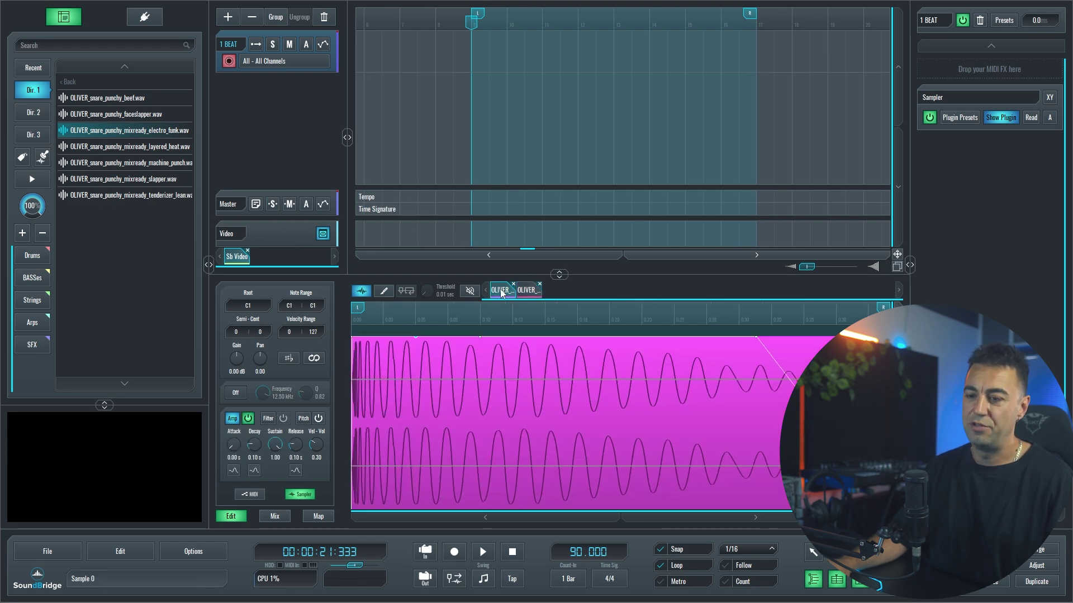
{"action": "left_click", "coordinate": [530, 293]}
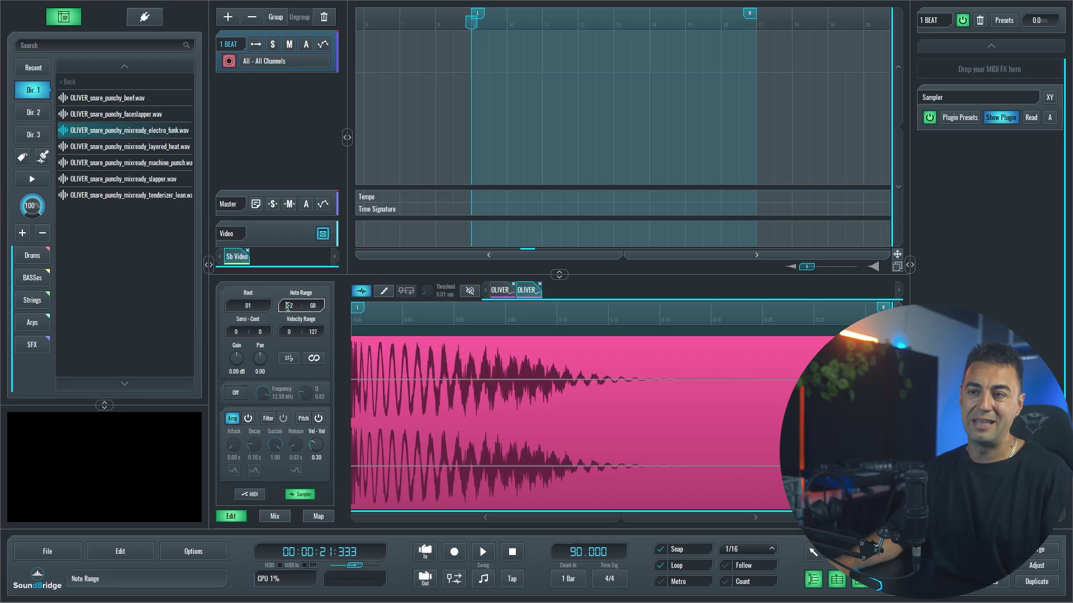
{"action": "double_click", "coordinate": [288, 306]}
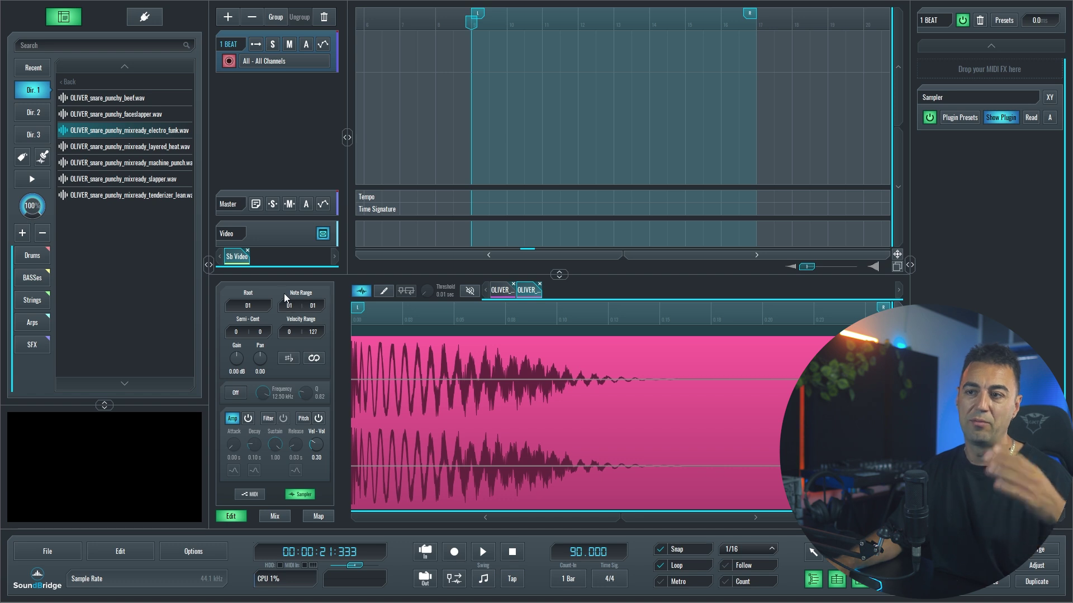
{"action": "key", "text": "Return"}
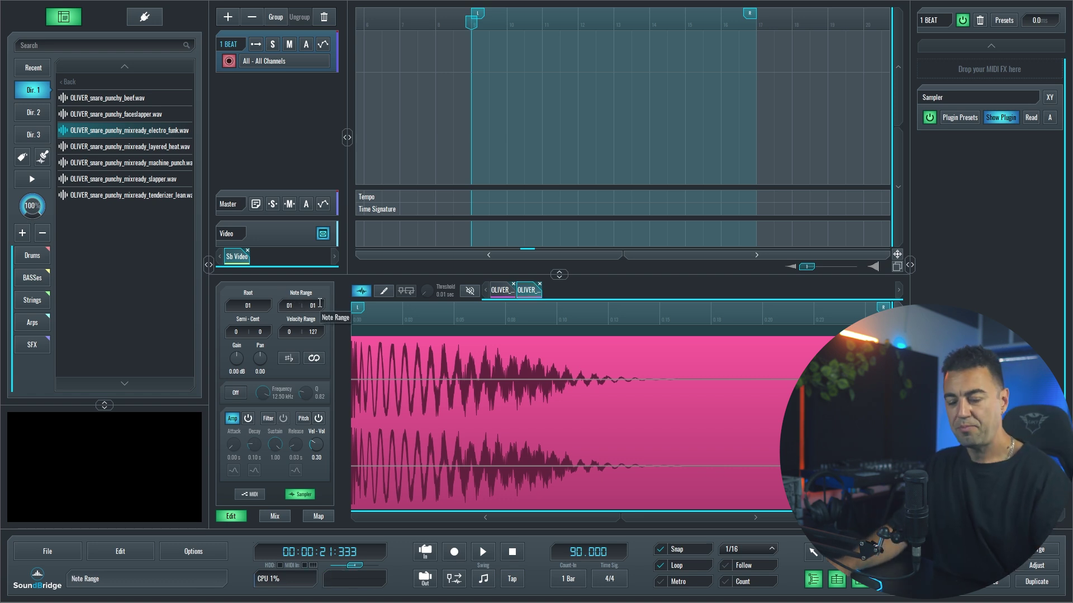
Step: Lower the snare sample's gain to -3.83 dB and the kick sample's gain to -2.12 dB
{"action": "left_click", "coordinate": [362, 292]}
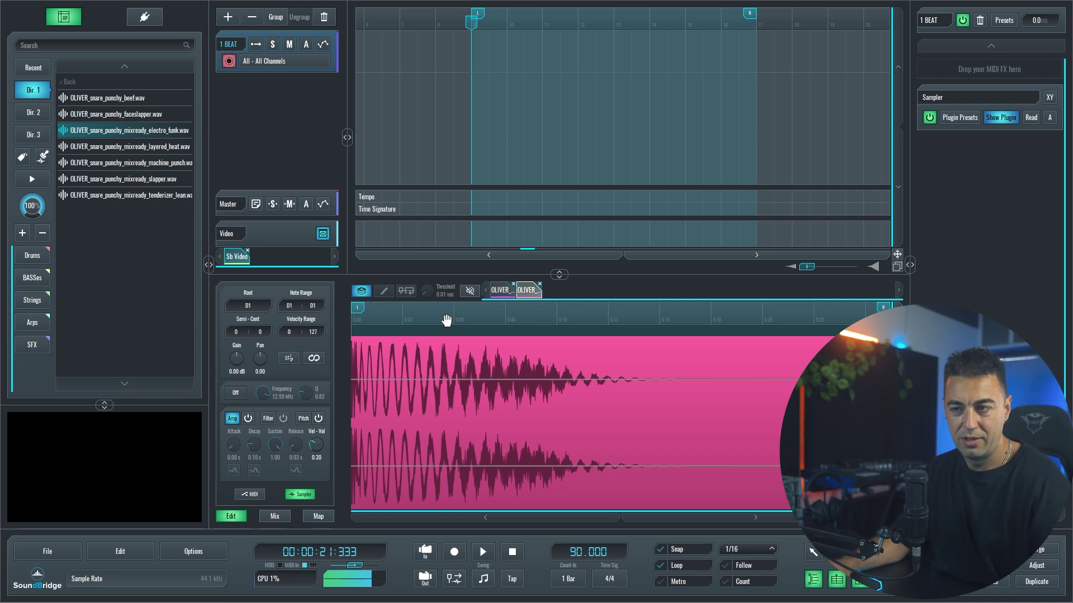
{"action": "left_click_drag", "start_coordinate": [237, 358], "coordinate": [241, 373]}
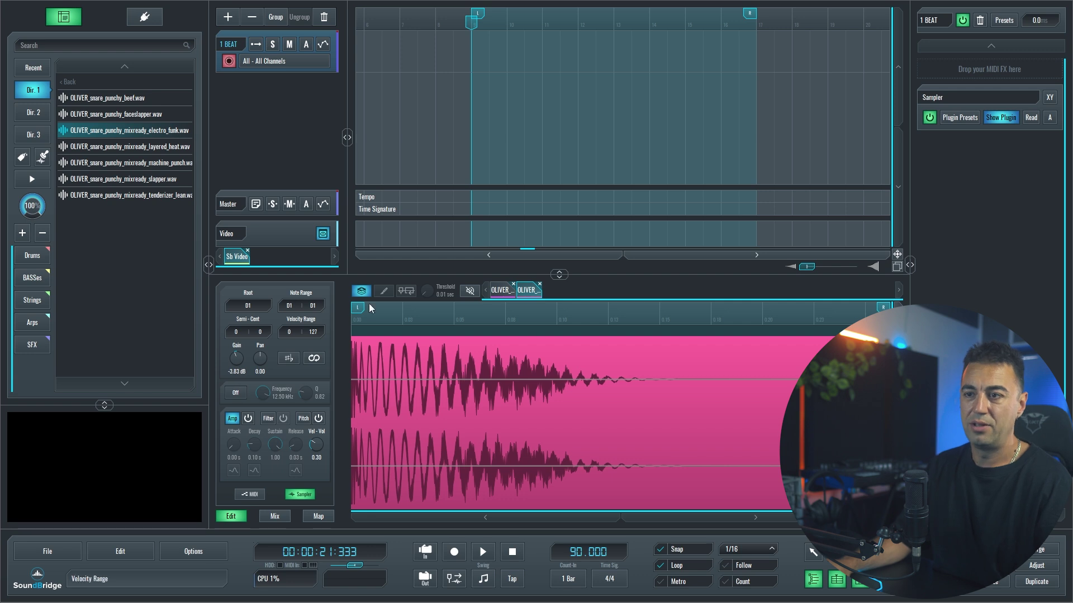
{"action": "left_click", "coordinate": [507, 295]}
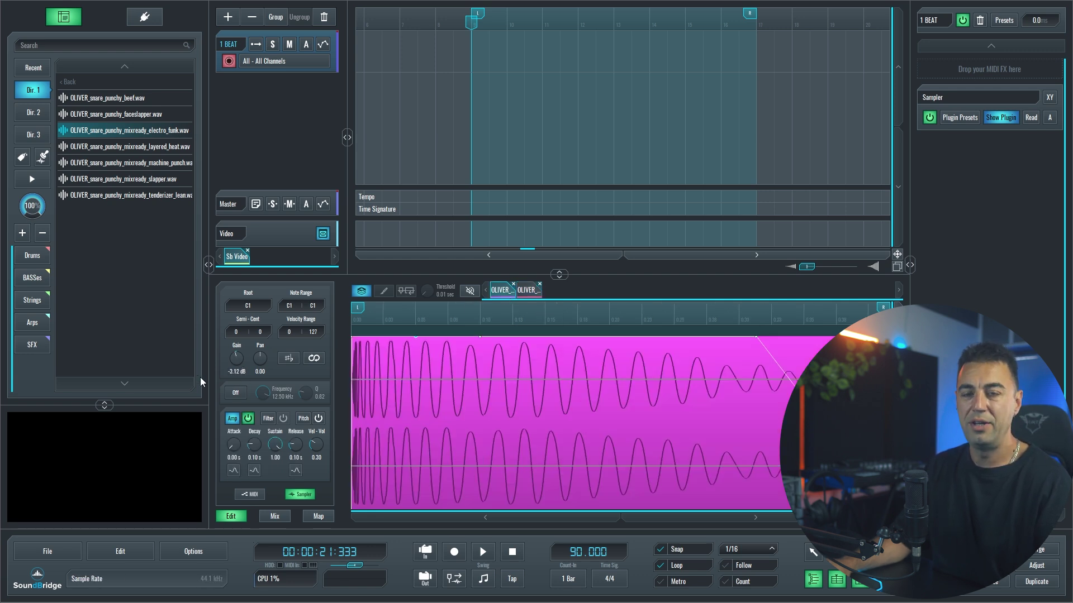
Step: Add OLIVER_hihat_live_set_tight_closed_01.wav from the live hi-hats folder to the Sampler
{"action": "left_click", "coordinate": [83, 82]}
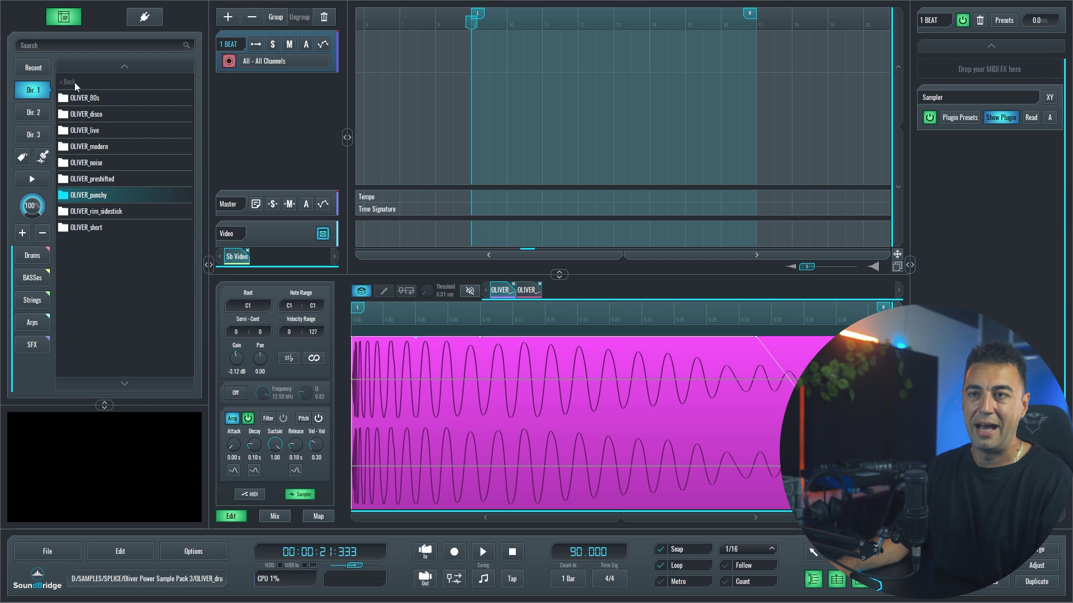
{"action": "left_click", "coordinate": [75, 82]}
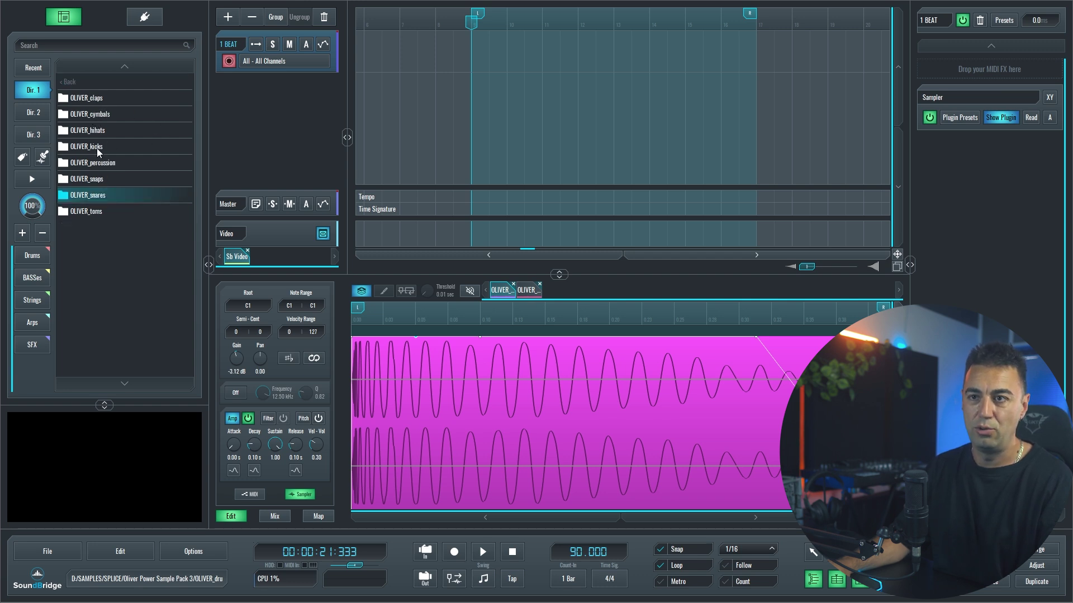
{"action": "double_click", "coordinate": [89, 131]}
{"action": "double_click", "coordinate": [89, 114]}
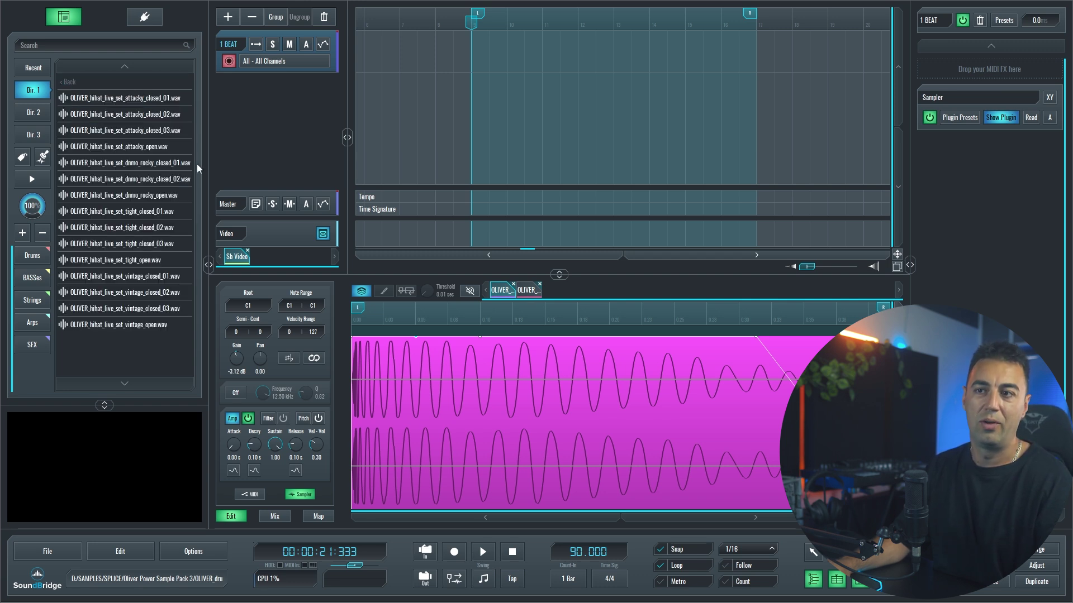
{"action": "left_click_drag", "start_coordinate": [135, 211], "coordinate": [411, 389]}
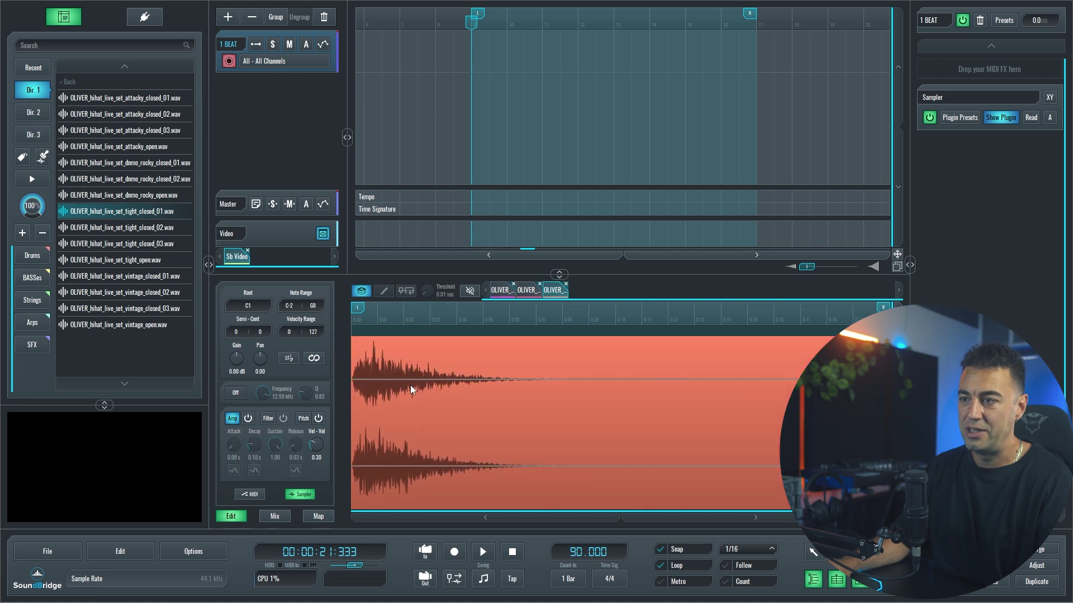
Step: Set the closed hi-hat sample's gain to -3.36 dB, root note to F1 and note range to F1–F1
{"action": "double_click", "coordinate": [267, 306]}
{"action": "type", "text": "F"}
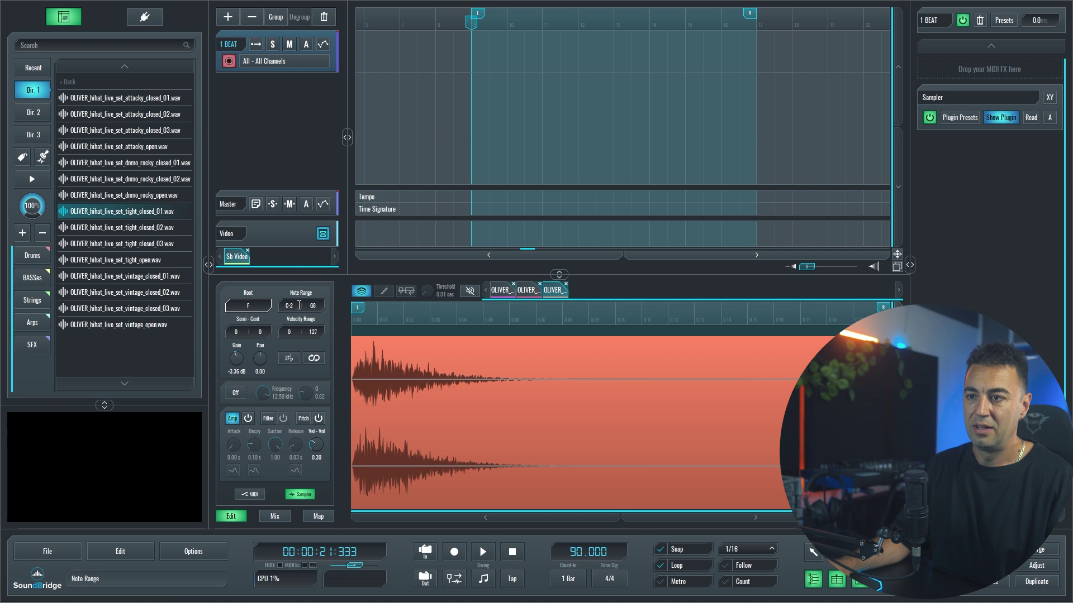
{"action": "type", "text": "1"}
{"action": "double_click", "coordinate": [281, 305]}
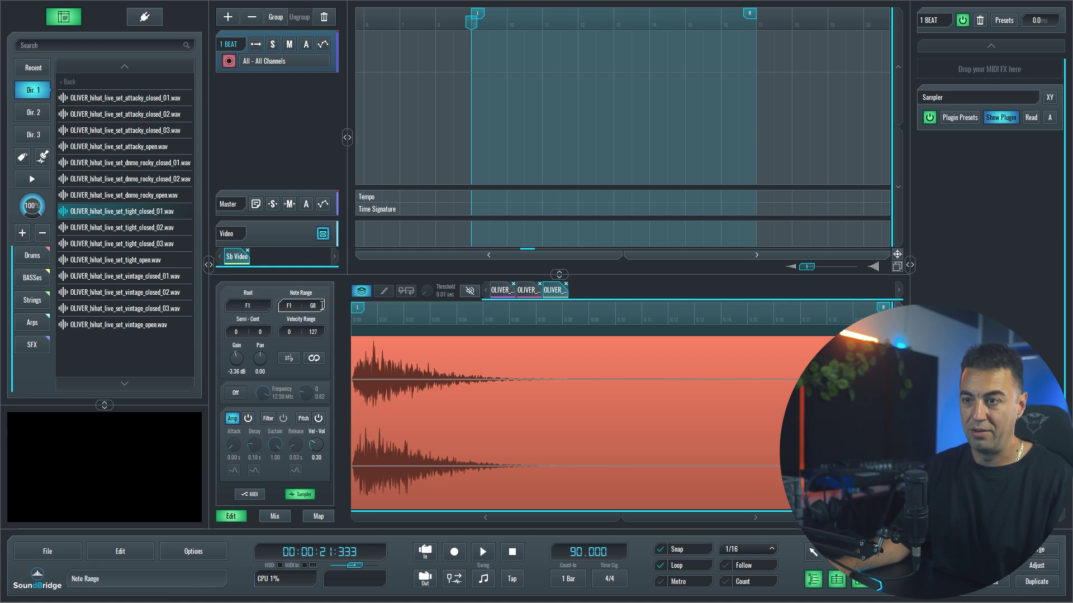
{"action": "type", "text": "F1"}
{"action": "key", "text": "Return"}
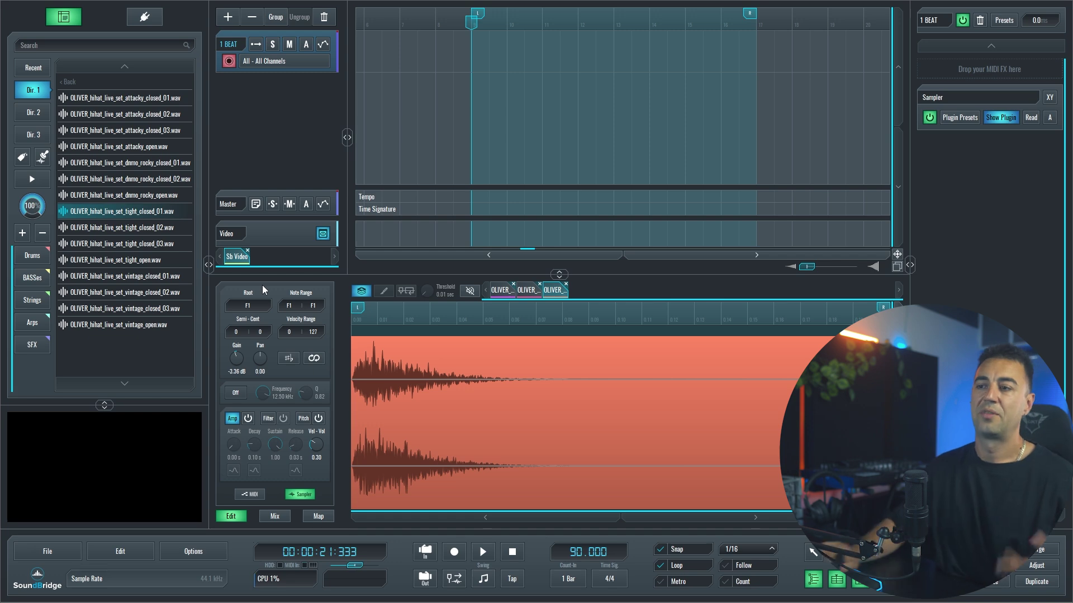
Step: Add OLIVER_hihat_live_set_tight_open.wav to the Sampler with gain -3.35 dB, root note G1 and note range G1–G1
{"action": "left_click", "coordinate": [122, 262]}
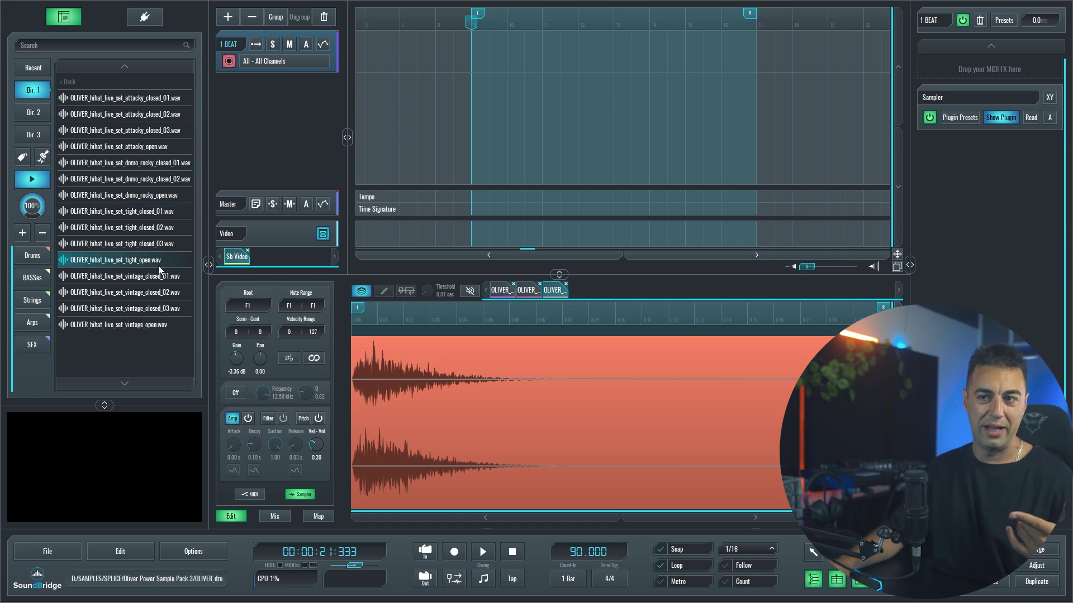
{"action": "left_click_drag", "start_coordinate": [124, 267], "coordinate": [541, 411]}
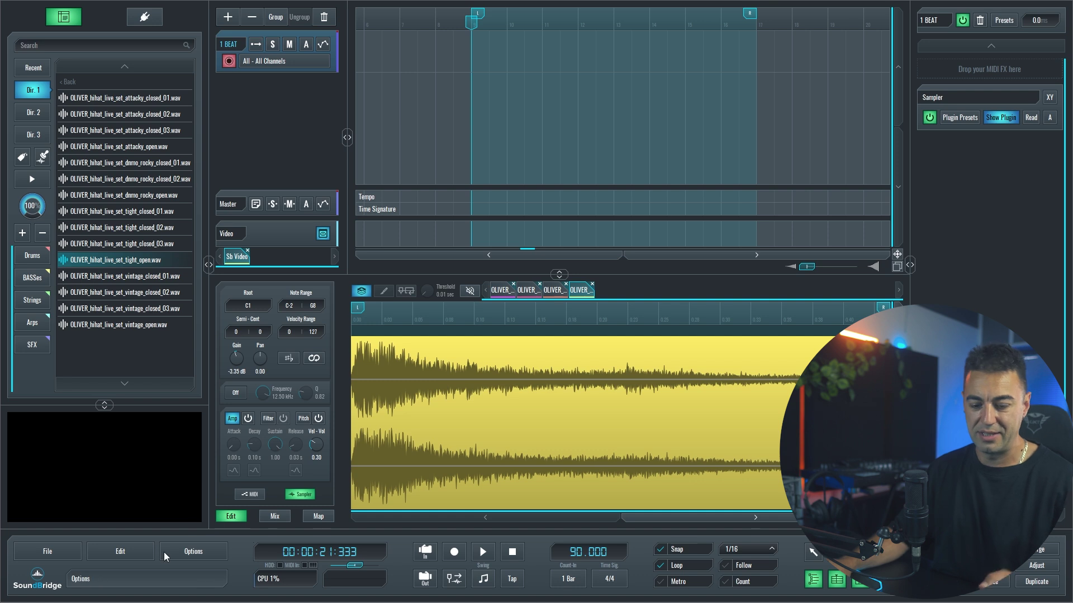
{"action": "type", "text": "G1"}
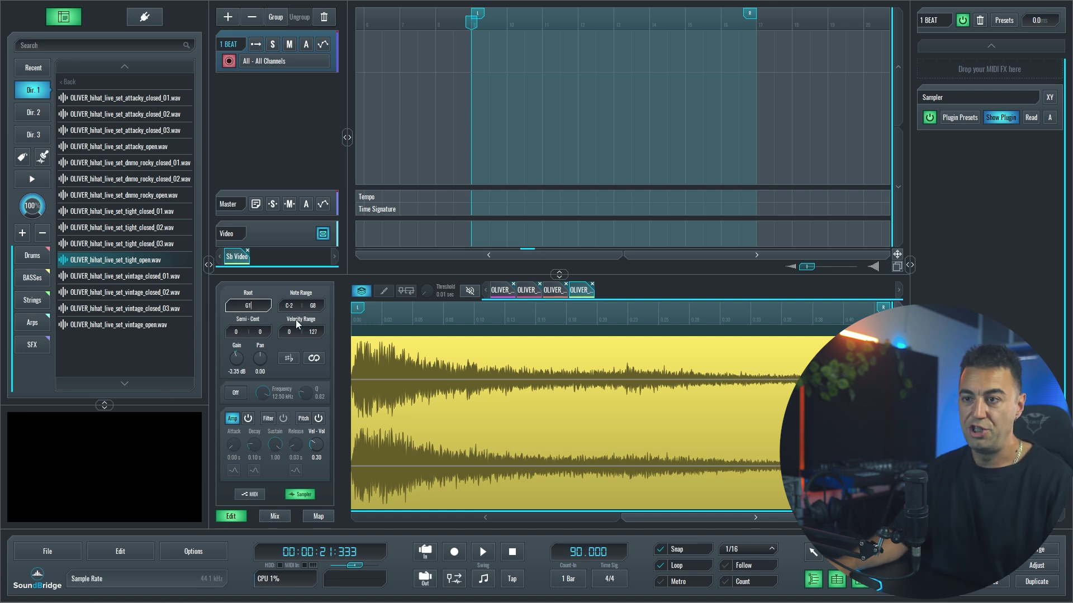
{"action": "left_click", "coordinate": [290, 305]}
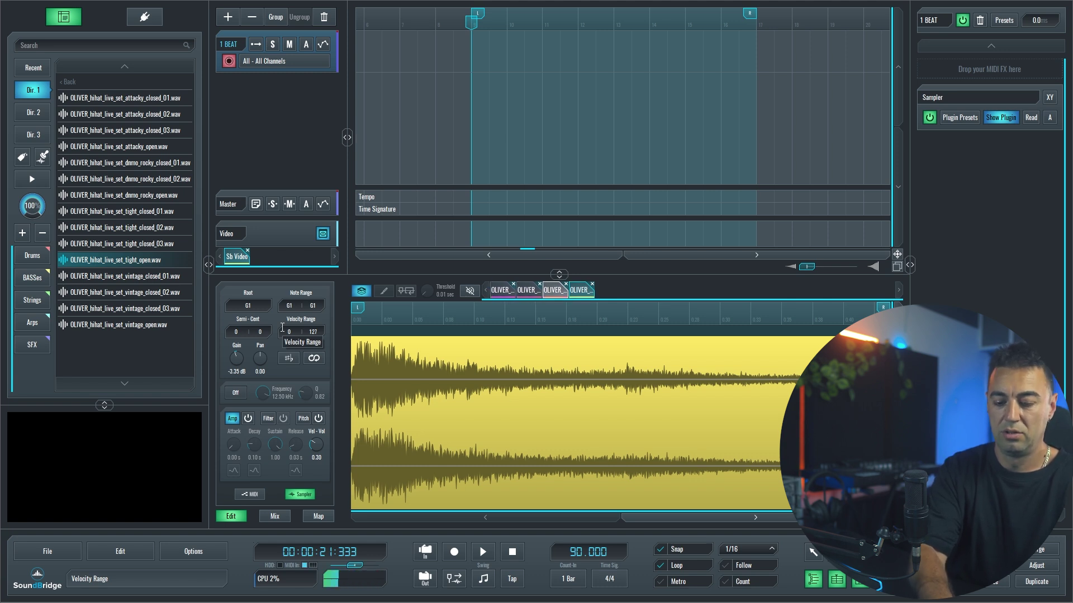
Step: Audition samples in the OLIVER_cymbals folder and add OLIVER_cymbal_live_long.wav to the Sampler
{"action": "left_click", "coordinate": [66, 82]}
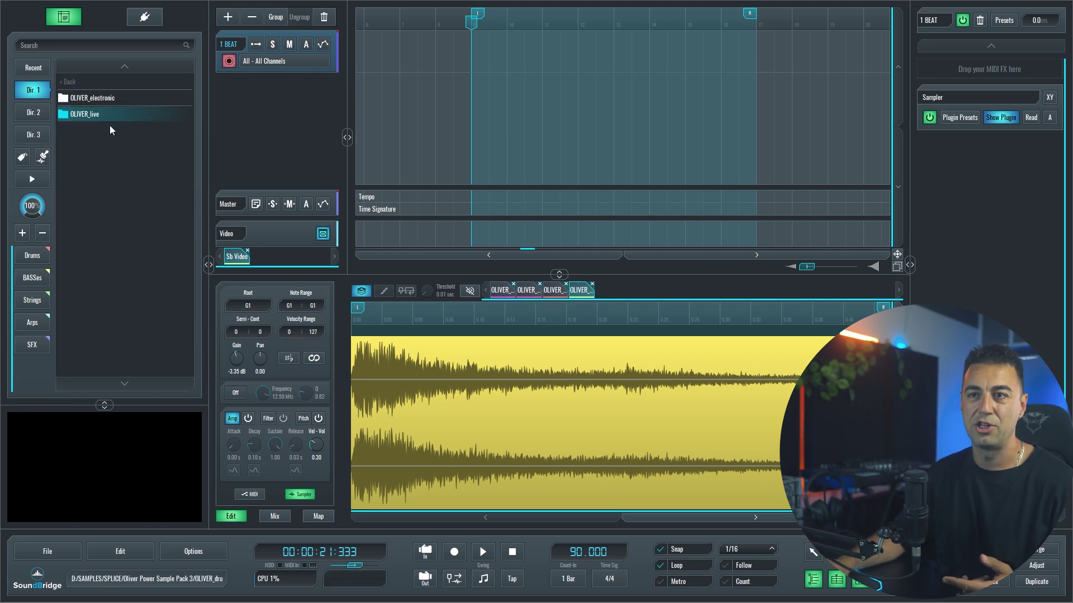
{"action": "left_click", "coordinate": [68, 82]}
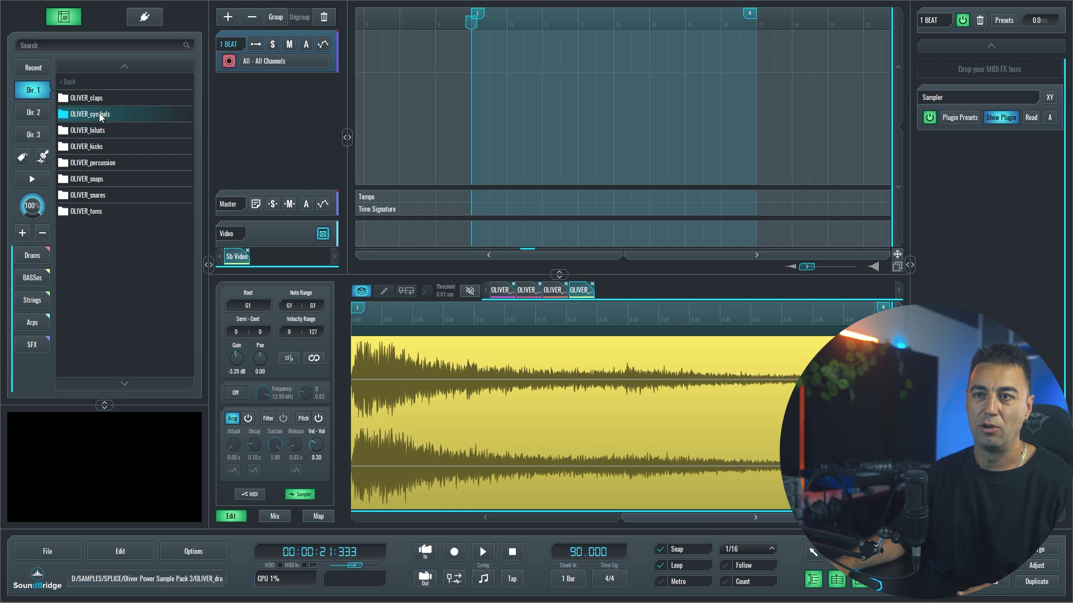
{"action": "double_click", "coordinate": [99, 113]}
{"action": "left_click", "coordinate": [132, 163]}
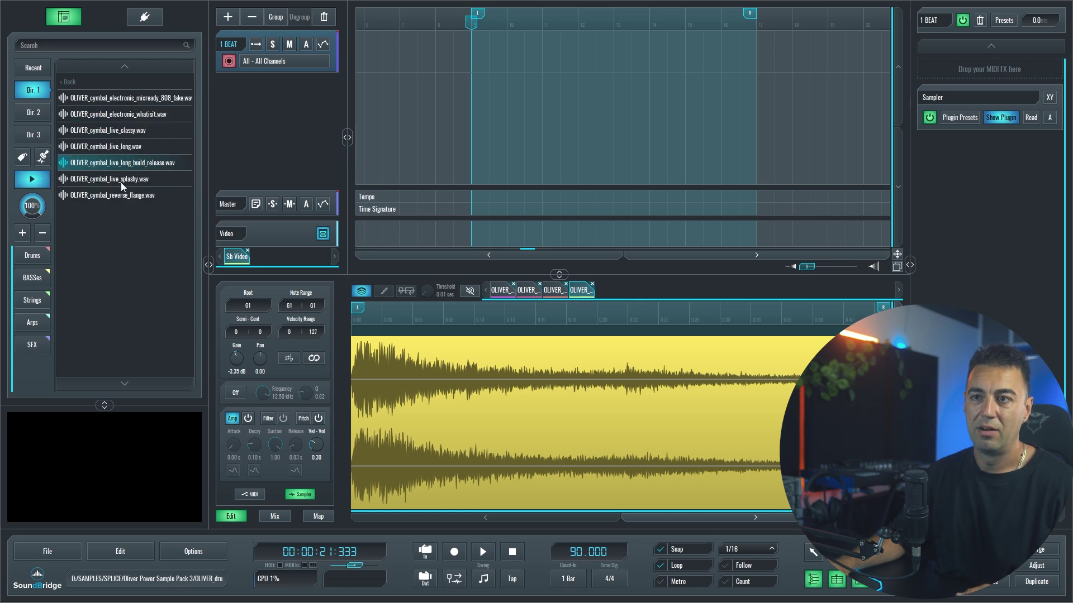
{"action": "left_click", "coordinate": [114, 145]}
{"action": "left_click_drag", "start_coordinate": [139, 147], "coordinate": [580, 394]}
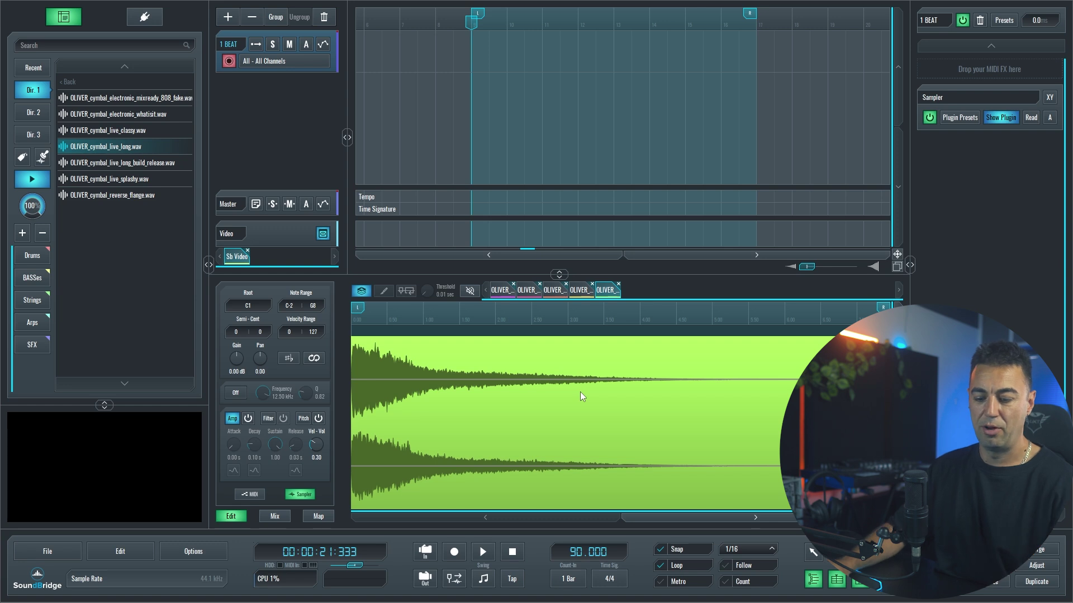
Step: Enable the cymbal sample's amp envelope and set its sustain to 0.00 and decay to 1.41 s
{"action": "left_click", "coordinate": [248, 419]}
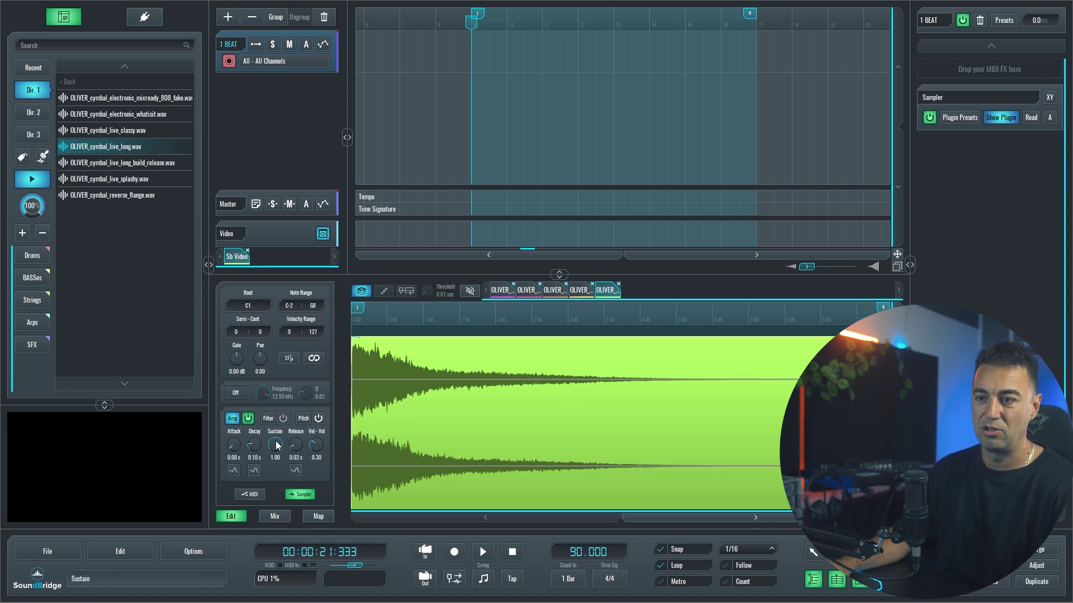
{"action": "left_click_drag", "start_coordinate": [275, 445], "coordinate": [269, 575]}
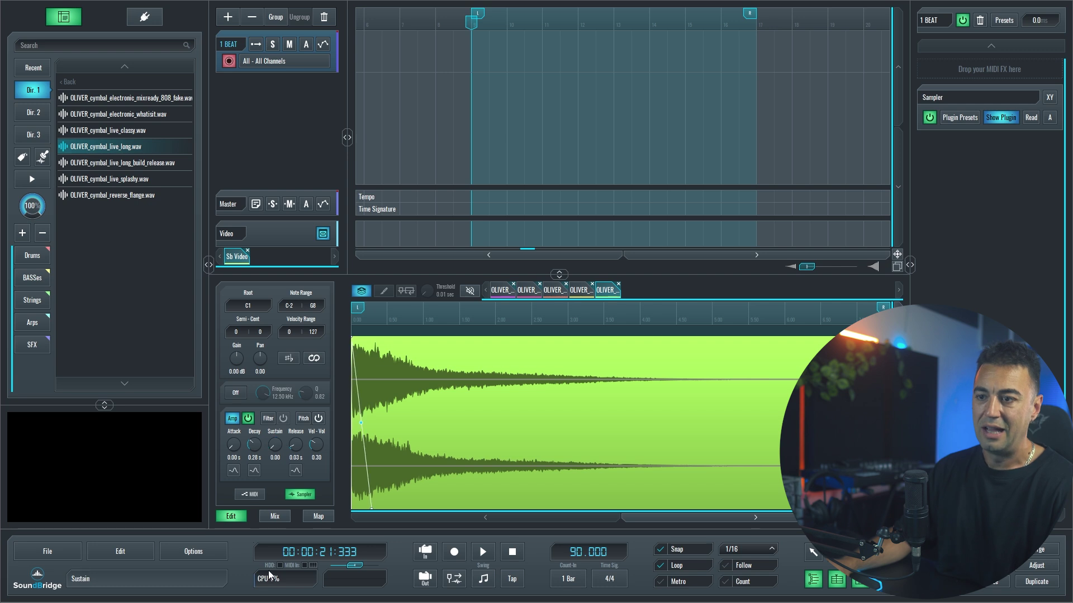
{"action": "left_click_drag", "start_coordinate": [255, 446], "coordinate": [260, 421]}
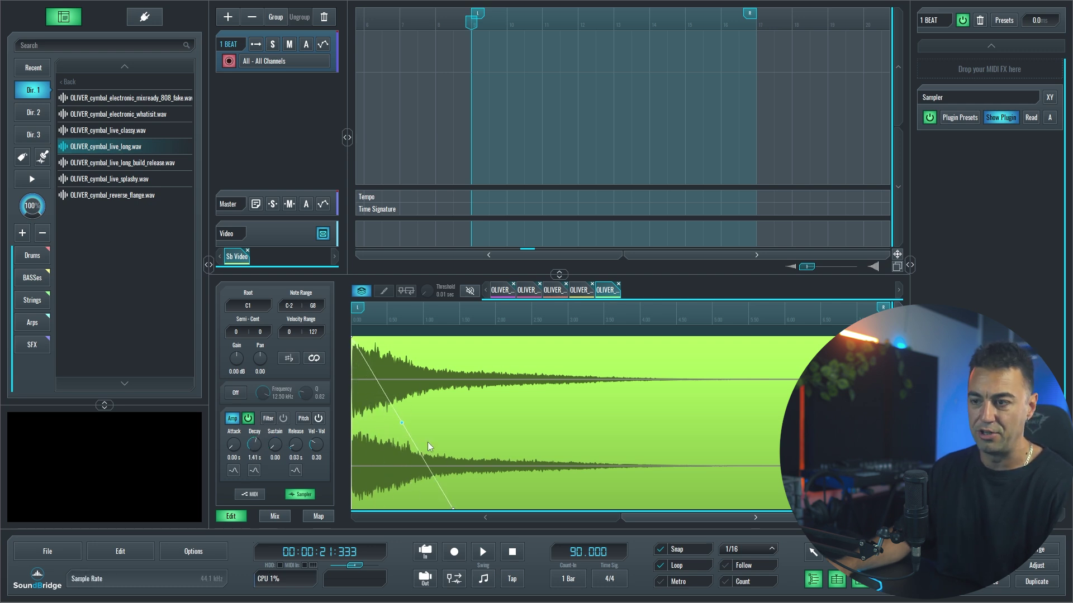
Step: Set the cymbal sample's root note to A1 and its note range to A1–A1
{"action": "double_click", "coordinate": [250, 305]}
{"action": "type", "text": "A1"}
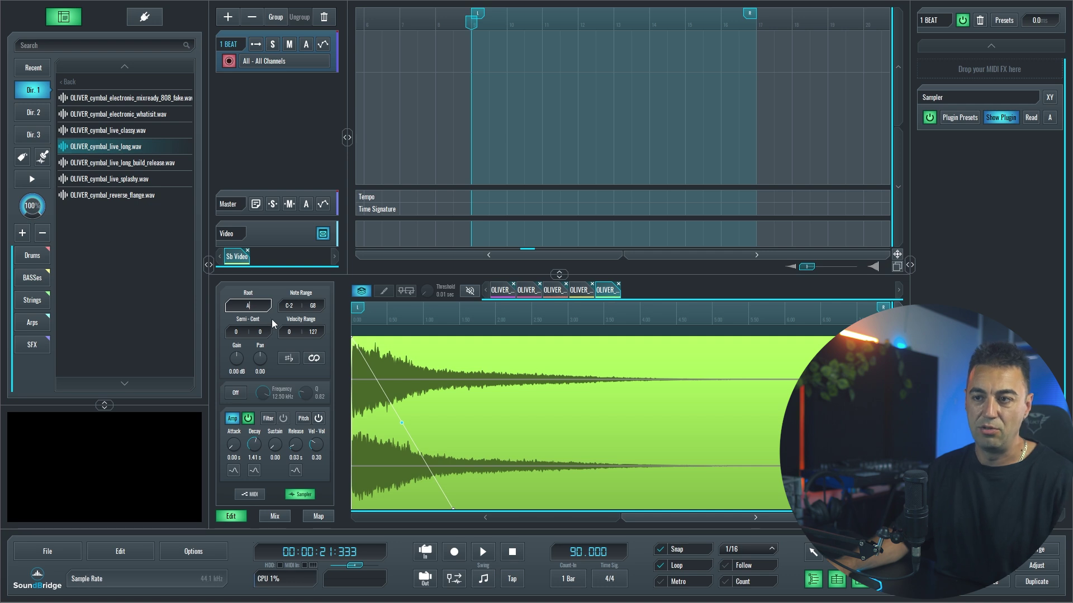
{"action": "double_click", "coordinate": [291, 304]}
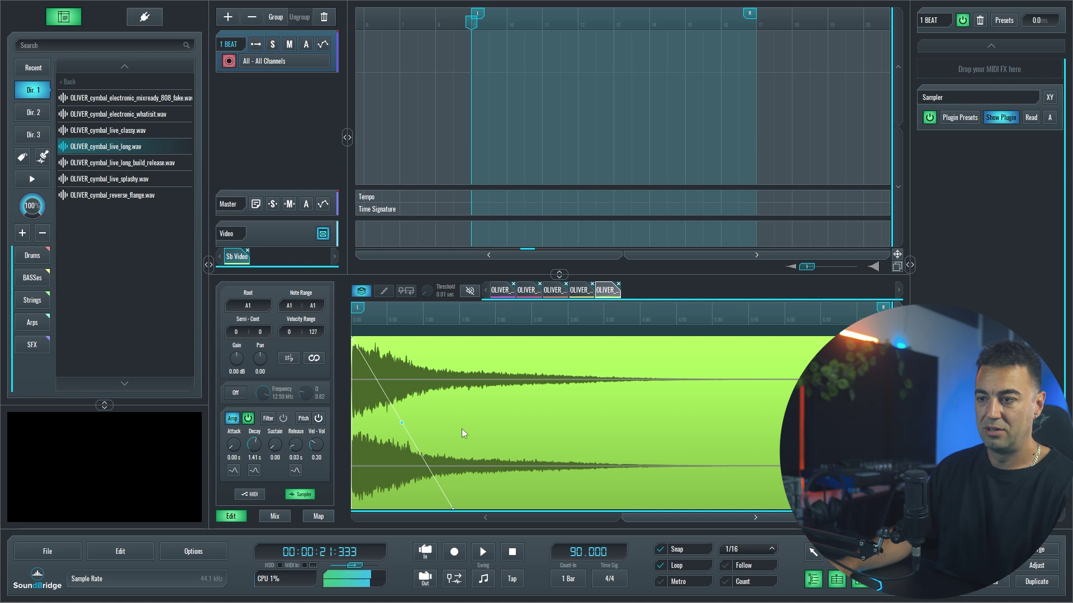
Step: Set the cymbal sample's amp envelope sustain to 0.36 and release to 0.85 s
{"action": "left_click_drag", "start_coordinate": [275, 446], "coordinate": [280, 432]}
{"action": "left_click_drag", "start_coordinate": [280, 400], "coordinate": [279, 402]}
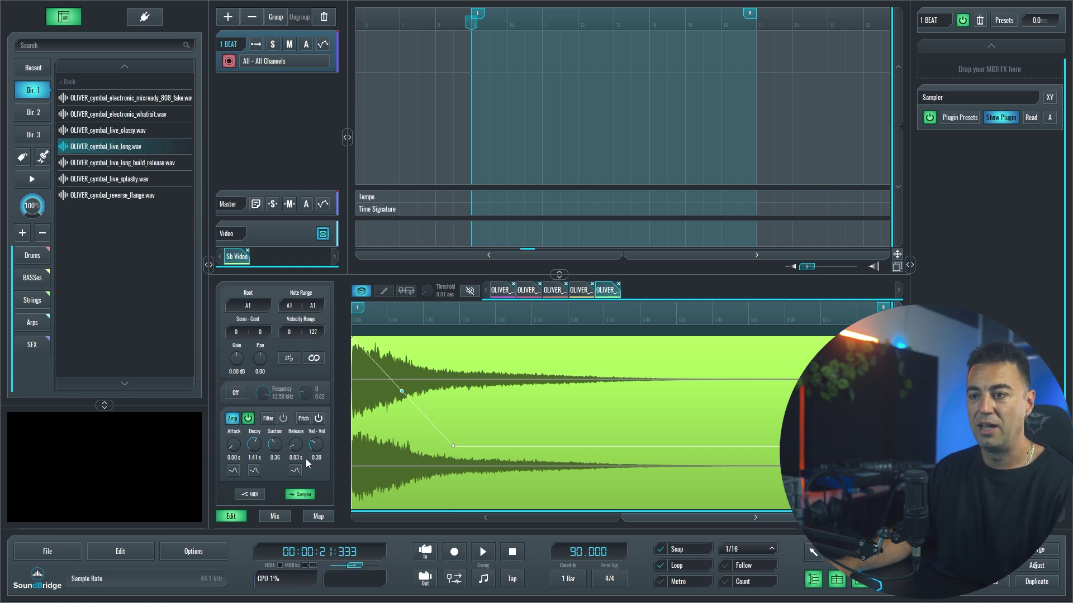
{"action": "scroll", "coordinate": [298, 440], "scroll_direction": "up", "scroll_amount": 3}
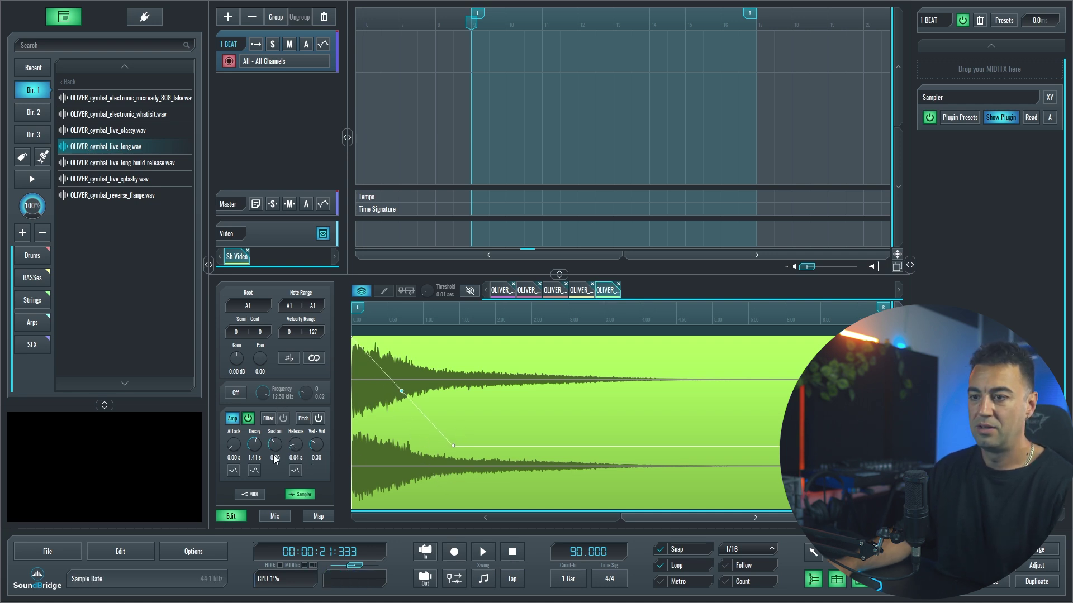
{"action": "scroll", "coordinate": [297, 431], "scroll_direction": "up", "scroll_amount": 5}
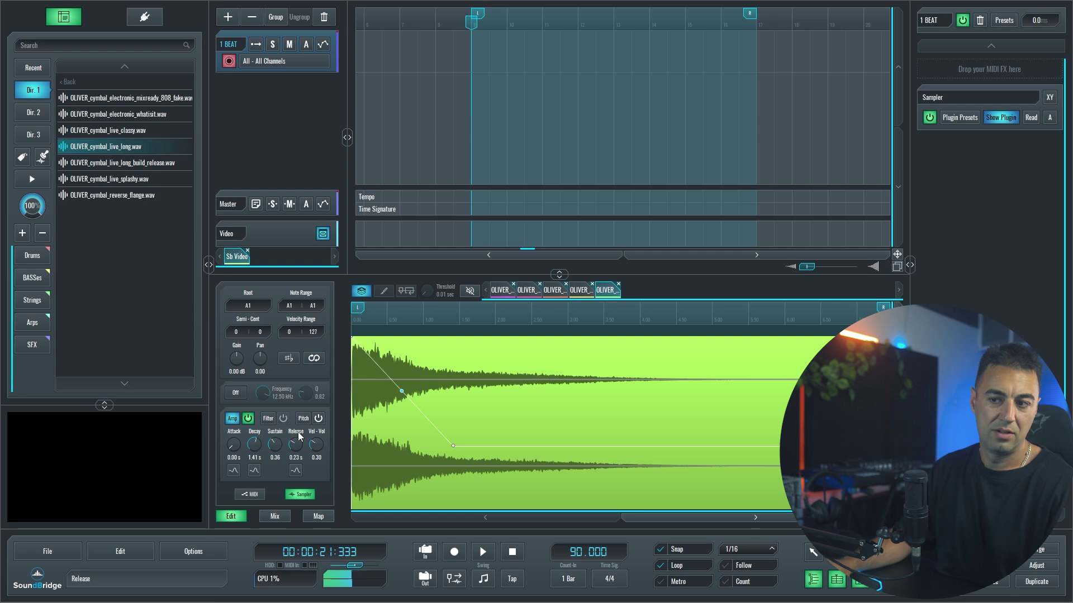
{"action": "scroll", "coordinate": [300, 430], "scroll_direction": "up", "scroll_amount": 5}
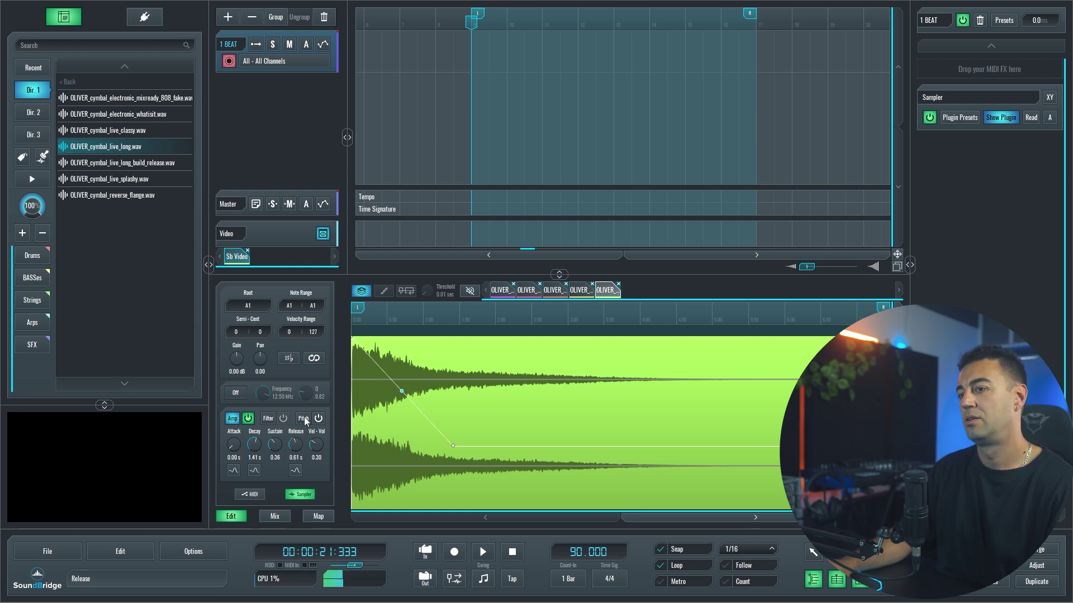
{"action": "left_click_drag", "start_coordinate": [297, 444], "coordinate": [296, 434]}
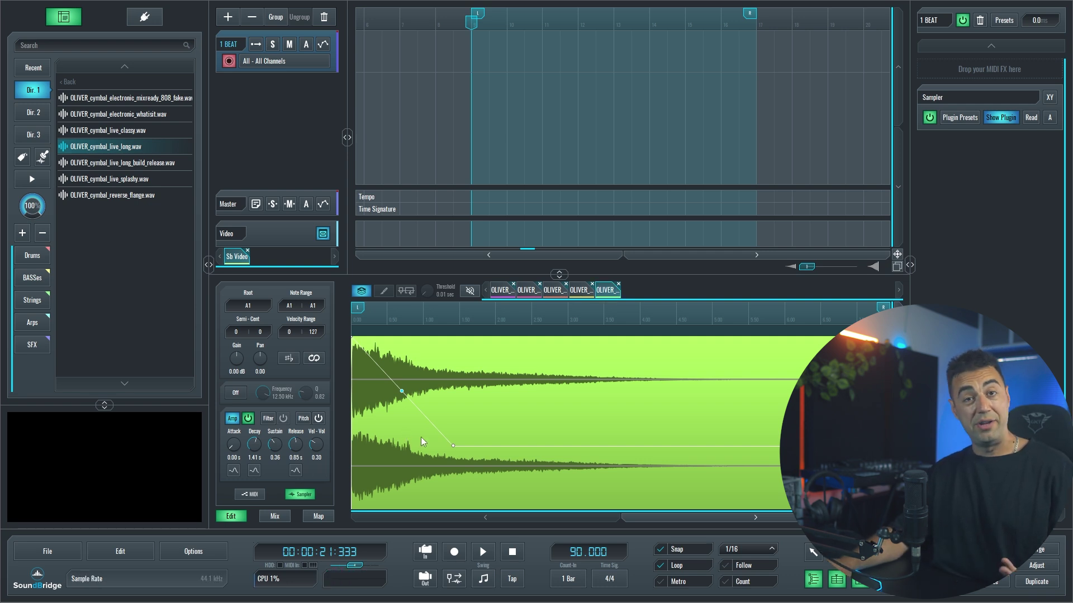
Step: Record a MIDI drum beat on the BEAT track from the loop start and trim the block to four bars
{"action": "left_click", "coordinate": [249, 495]}
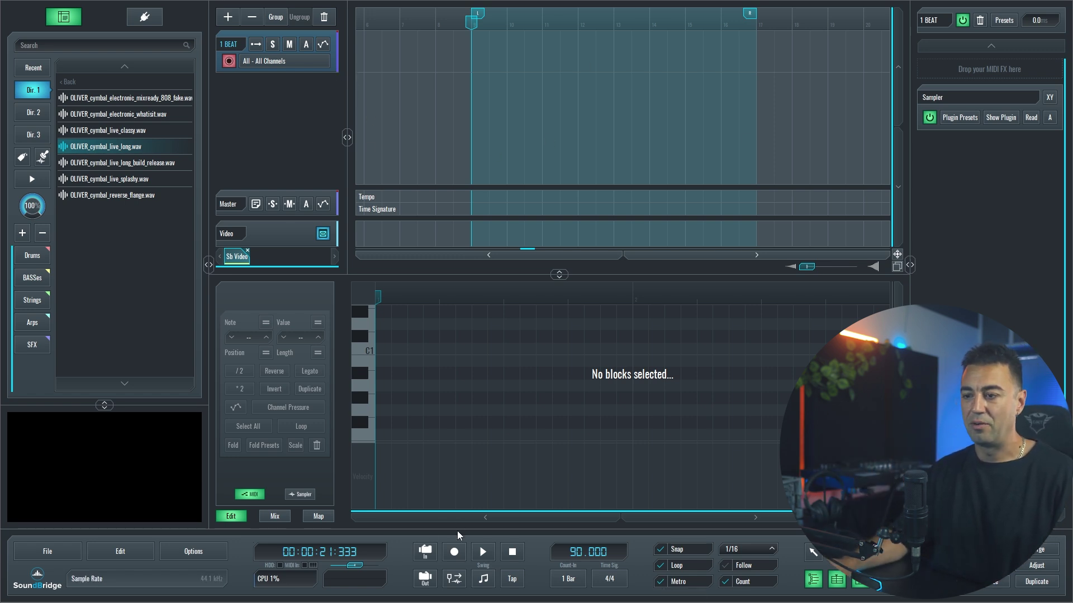
{"action": "left_click", "coordinate": [453, 553]}
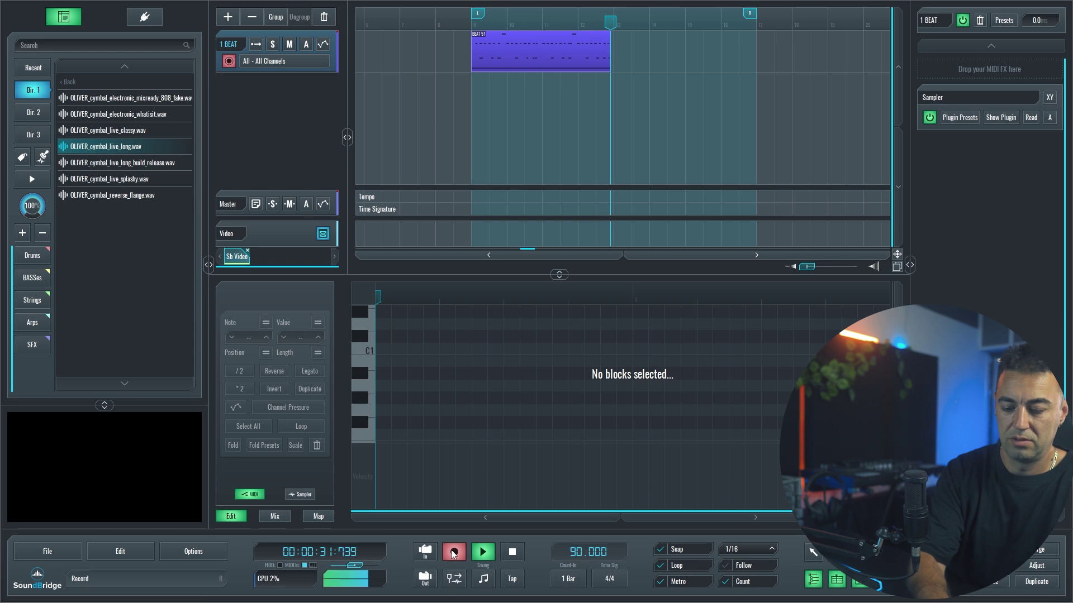
{"action": "key", "text": "space"}
{"action": "left_click", "coordinate": [612, 62]}
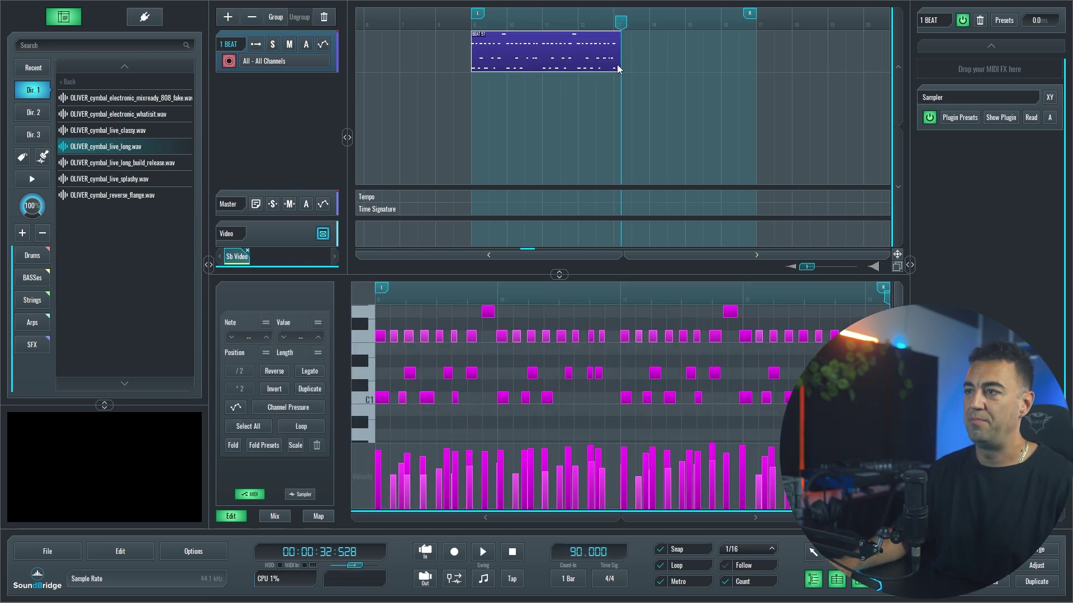
{"action": "left_click_drag", "start_coordinate": [621, 72], "coordinate": [614, 69]}
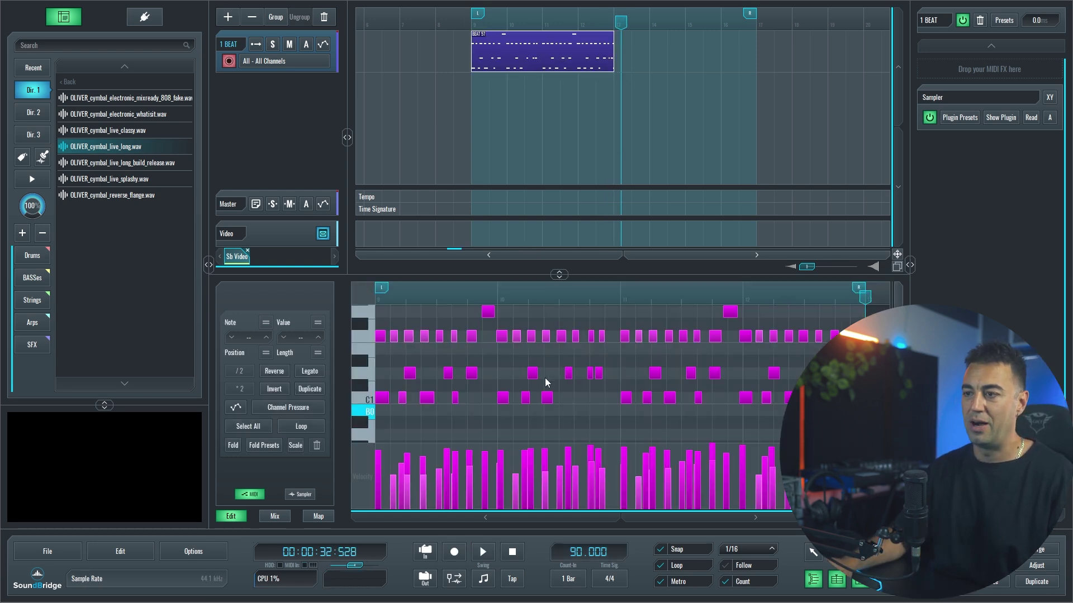
Step: Quantize all notes of the recorded beat and add an A1 cymbal hit at the block's start
{"action": "key", "text": "ctrl+a"}
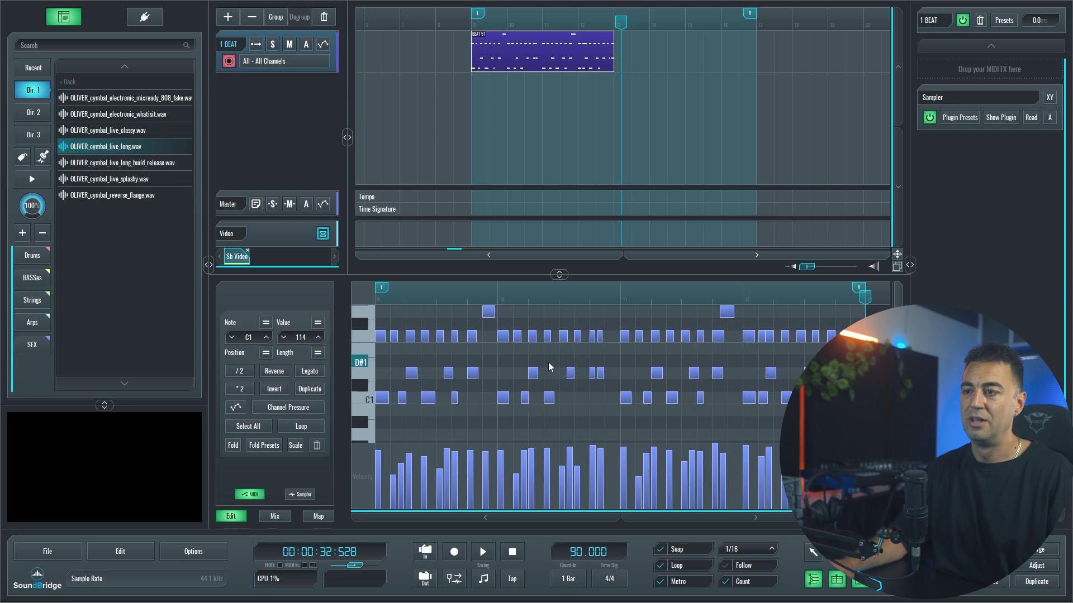
{"action": "left_click", "coordinate": [491, 356]}
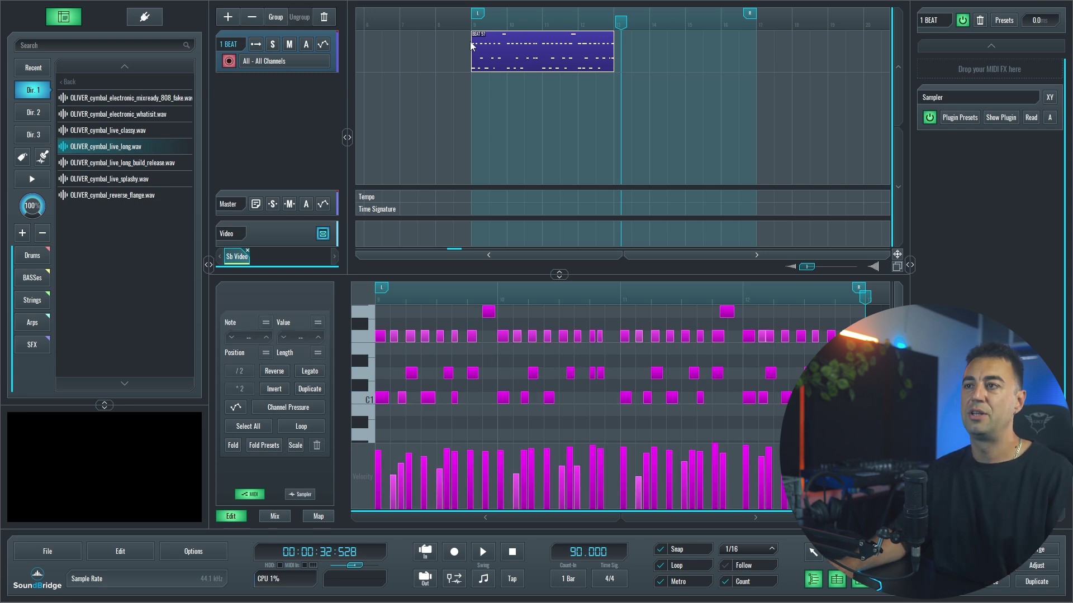
{"action": "key", "text": "Home"}
{"action": "key", "text": "space"}
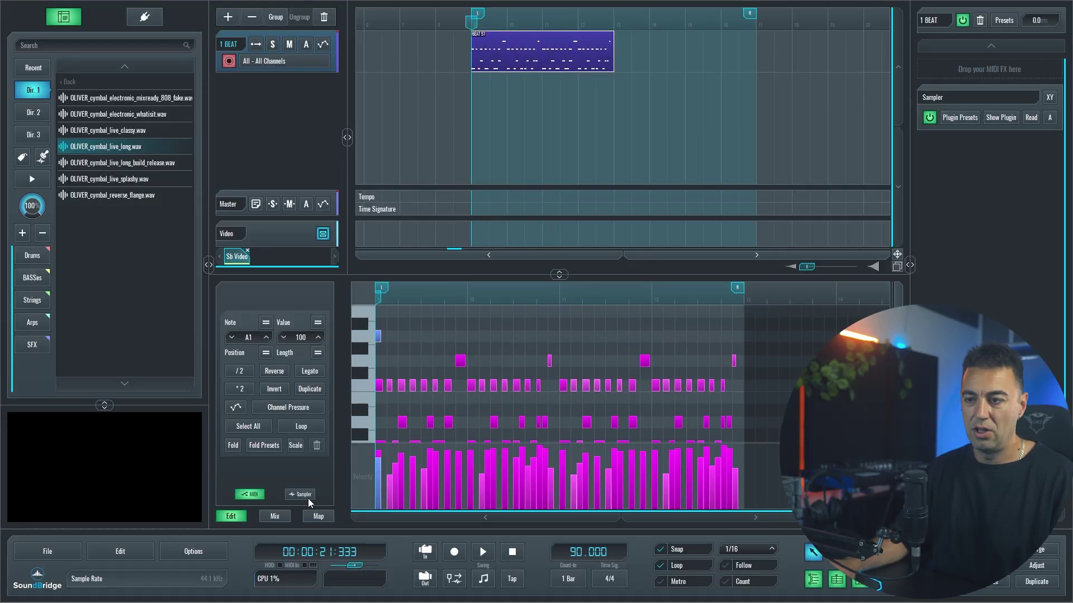
Step: Set the cymbal sample's gain to -4.55 dB and duplicate the beat block directly after the original to fill the loop
{"action": "left_click", "coordinate": [300, 494]}
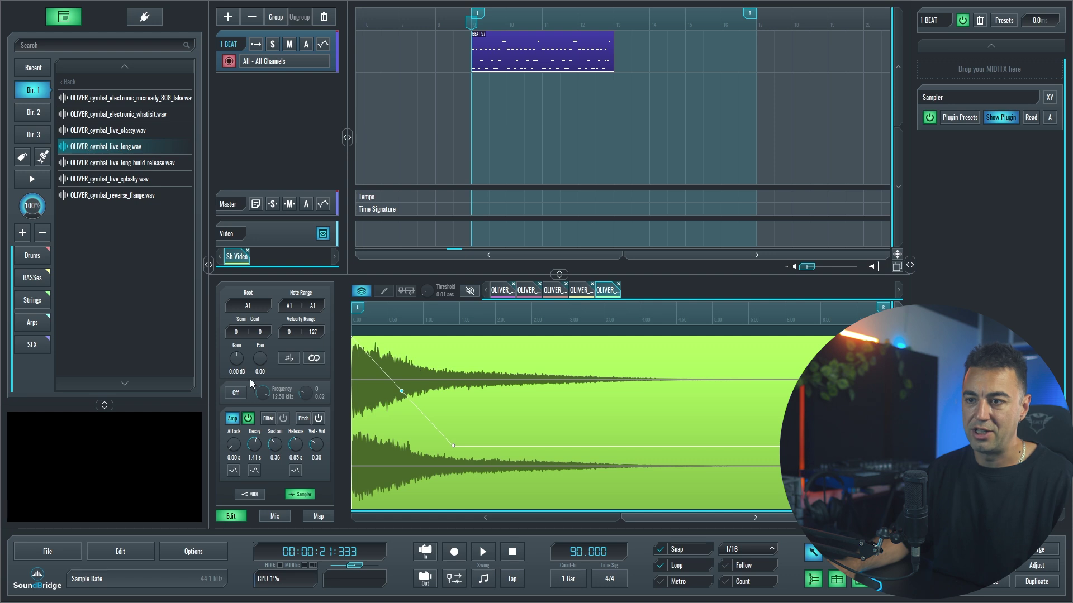
{"action": "key", "text": "space"}
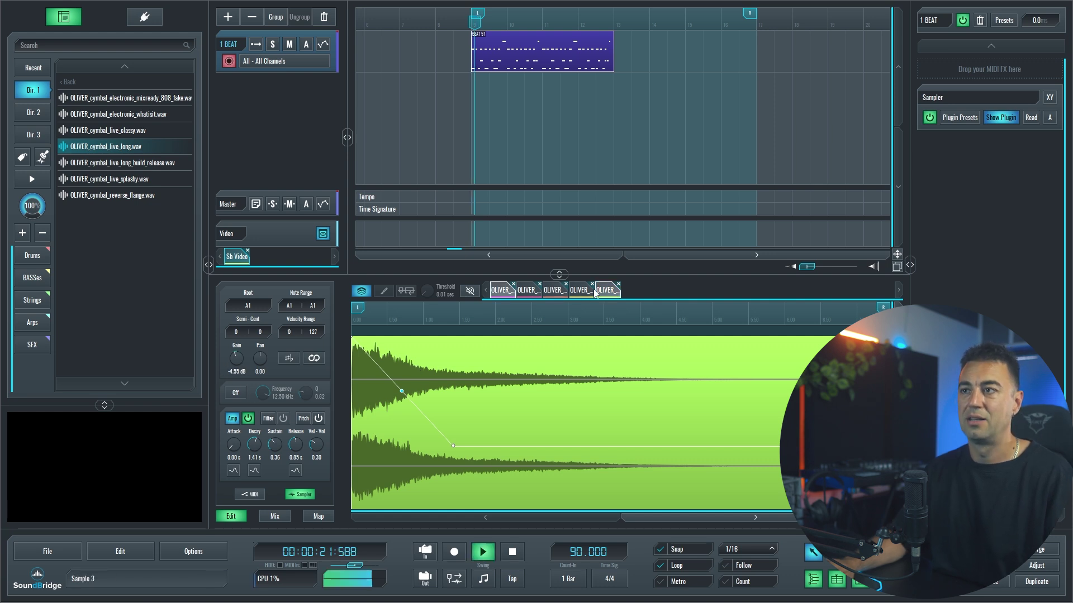
{"action": "left_click", "coordinate": [601, 69]}
{"action": "key", "text": "ctrl+d"}
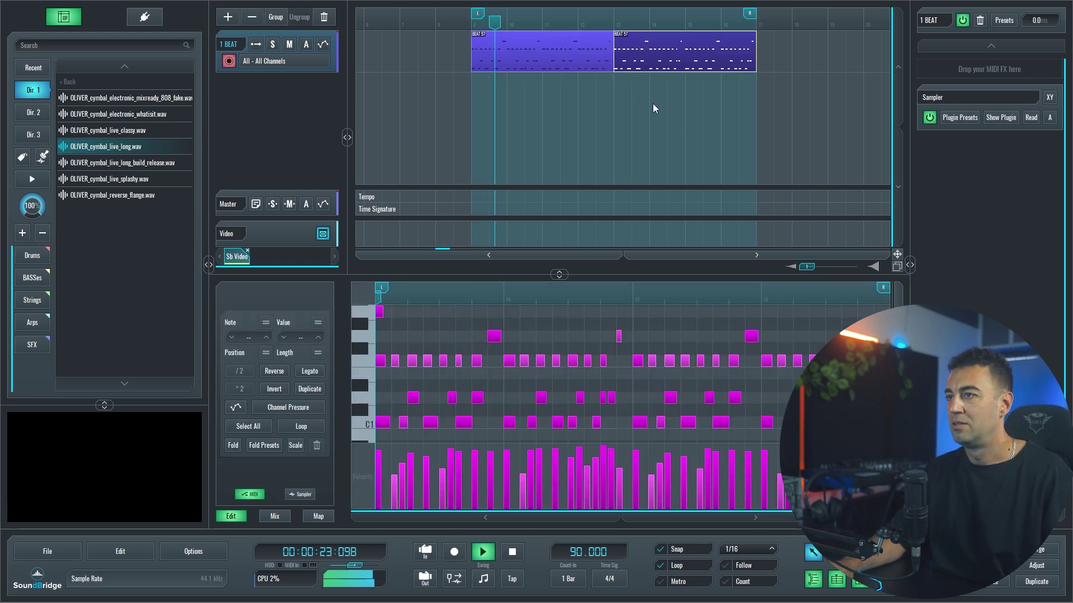
{"action": "left_click", "coordinate": [617, 125]}
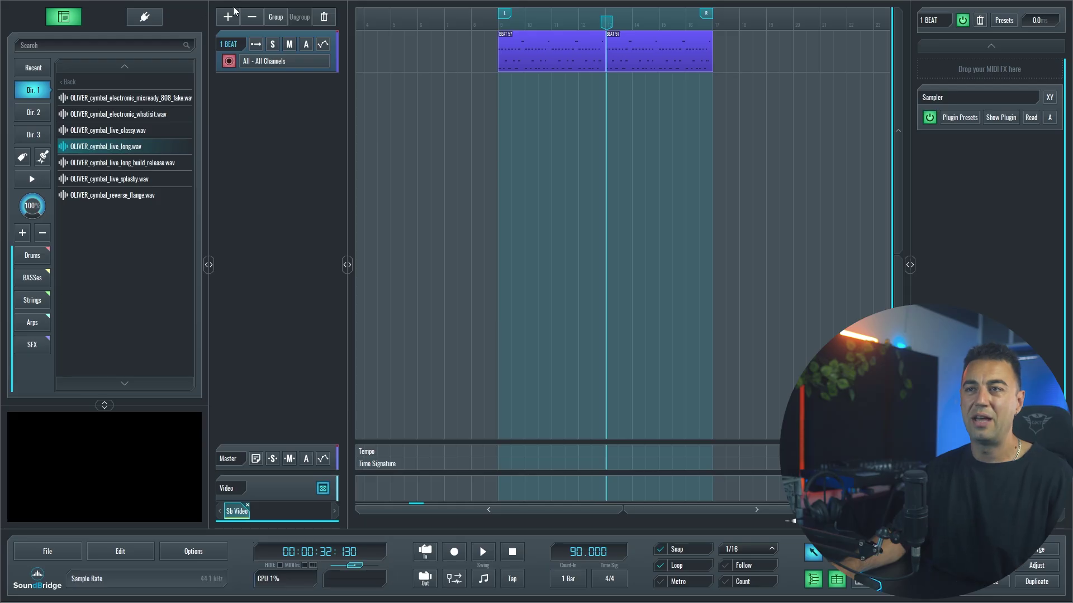
Step: Create a MIDI track named BASS
{"action": "left_click", "coordinate": [229, 17]}
{"action": "left_click", "coordinate": [508, 279]}
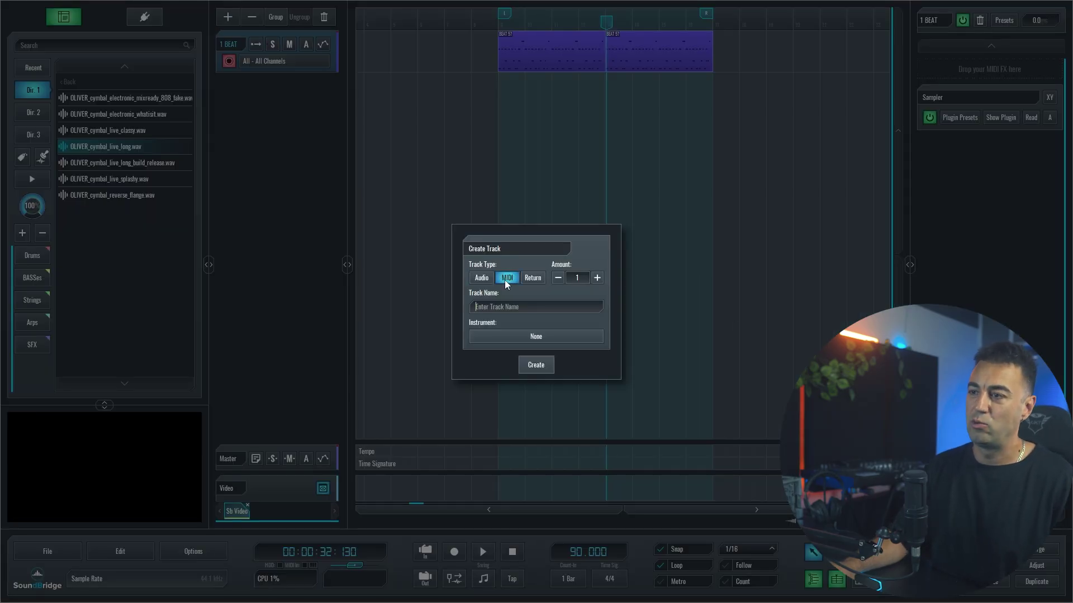
{"action": "type", "text": "Bass"}
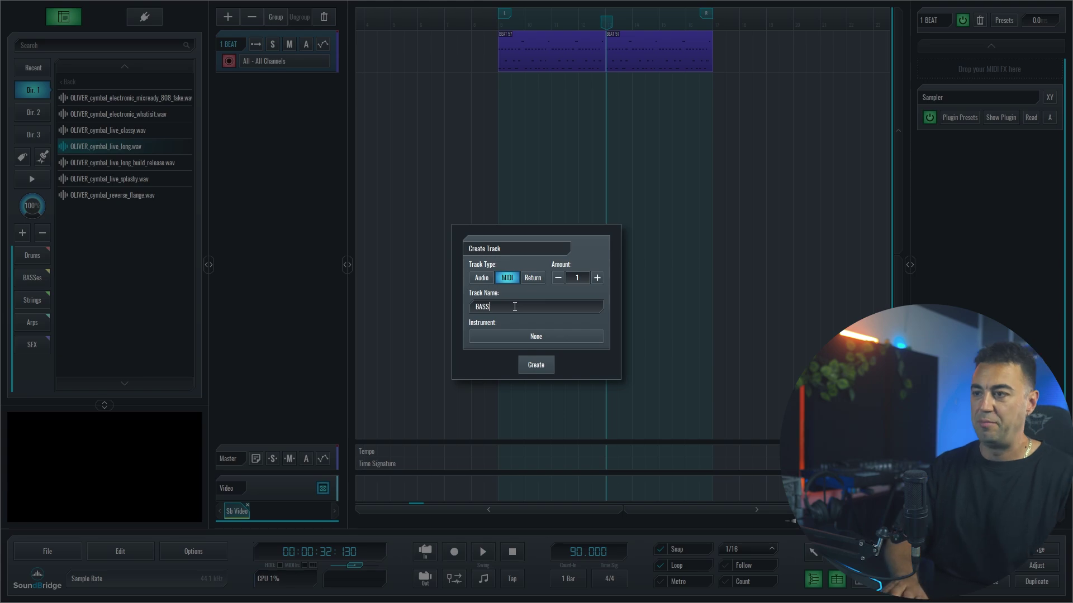
{"action": "key", "text": "Return"}
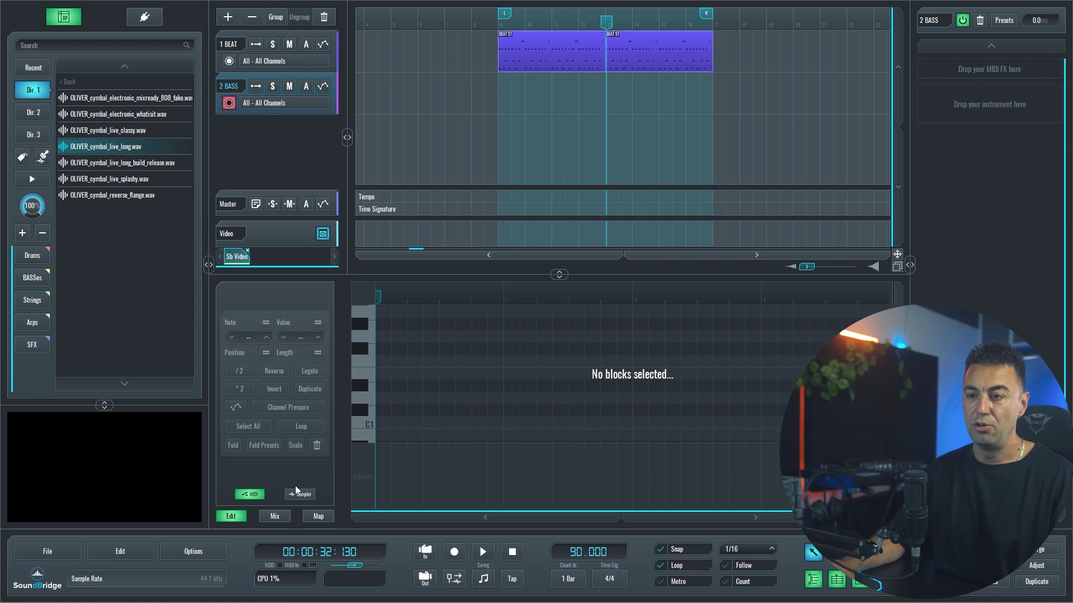
Step: Load the DS_VPT bass sample into a Sampler on the BASS track and set its gain to -4.79 dB
{"action": "left_click", "coordinate": [300, 494]}
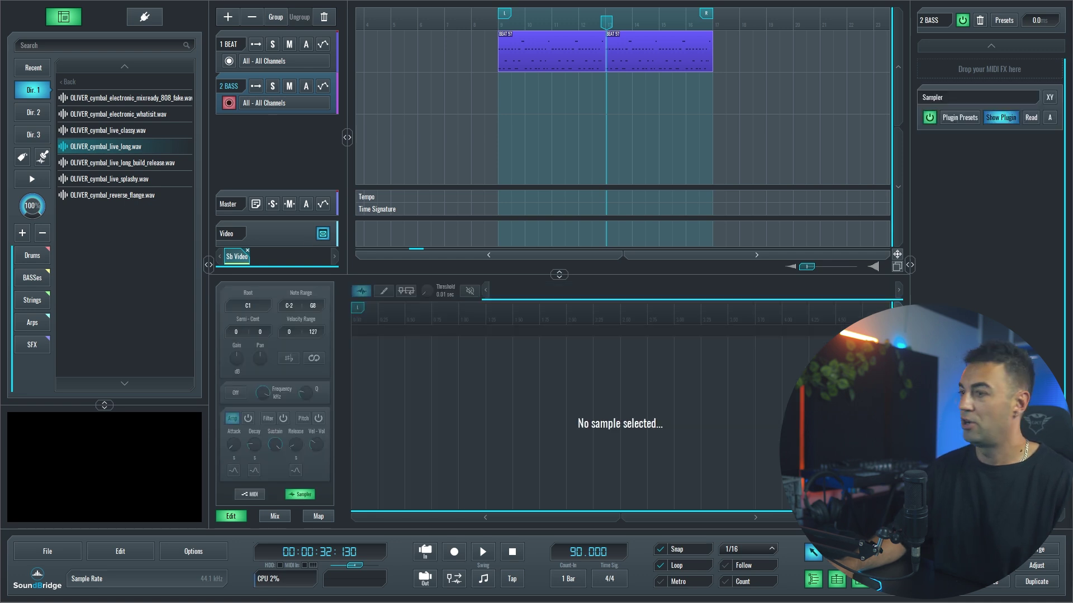
{"action": "left_click_drag", "start_coordinate": [464, 378], "coordinate": [439, 382]}
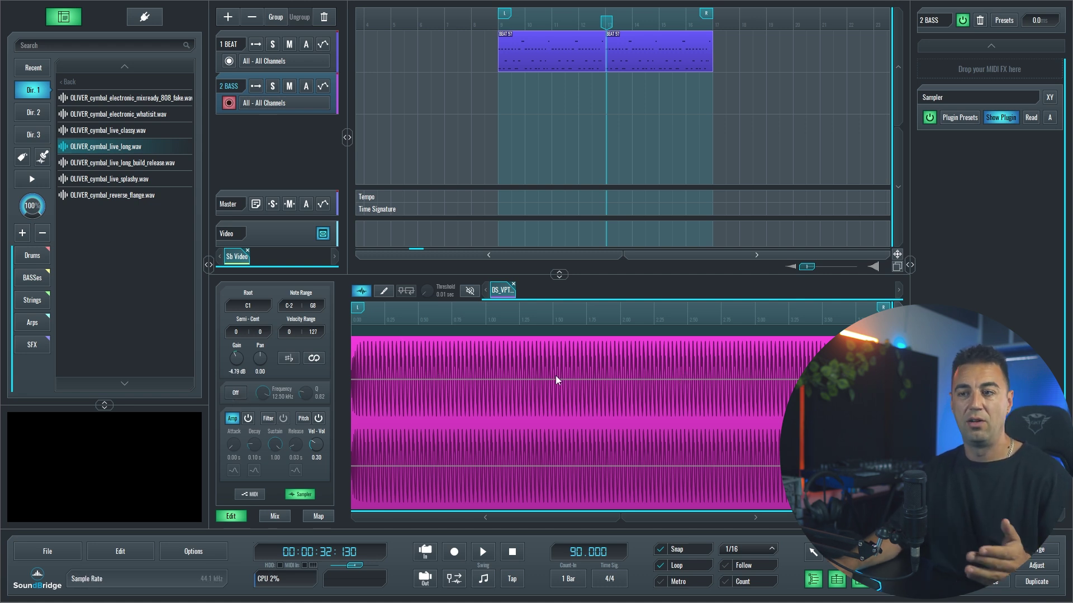
Step: Compare the bass sample with its amp envelope off and on, and leave the envelope enabled
{"action": "left_click", "coordinate": [249, 418]}
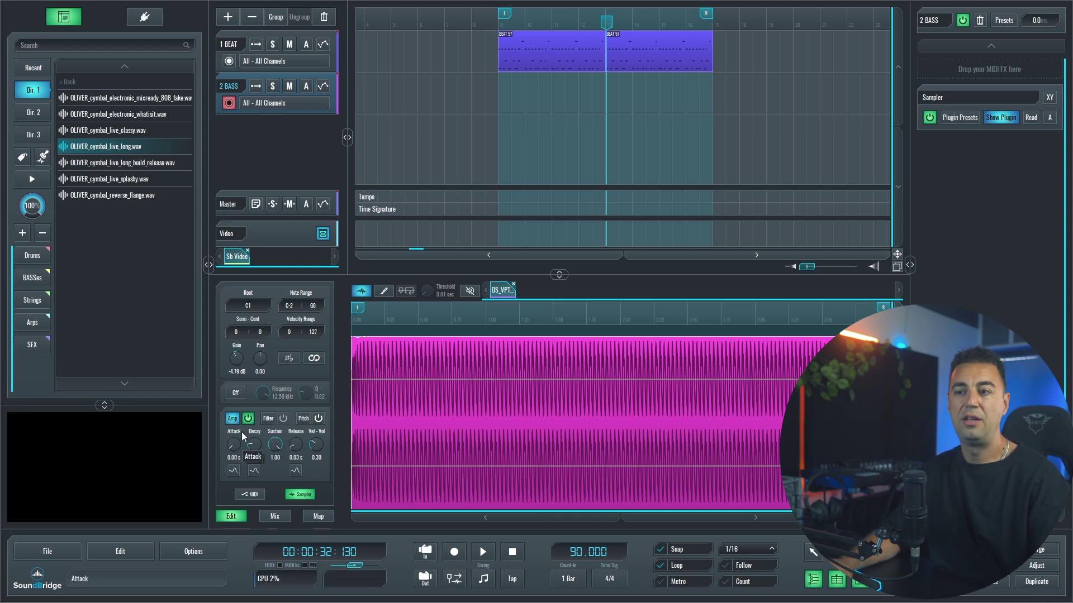
{"action": "left_click", "coordinate": [247, 418]}
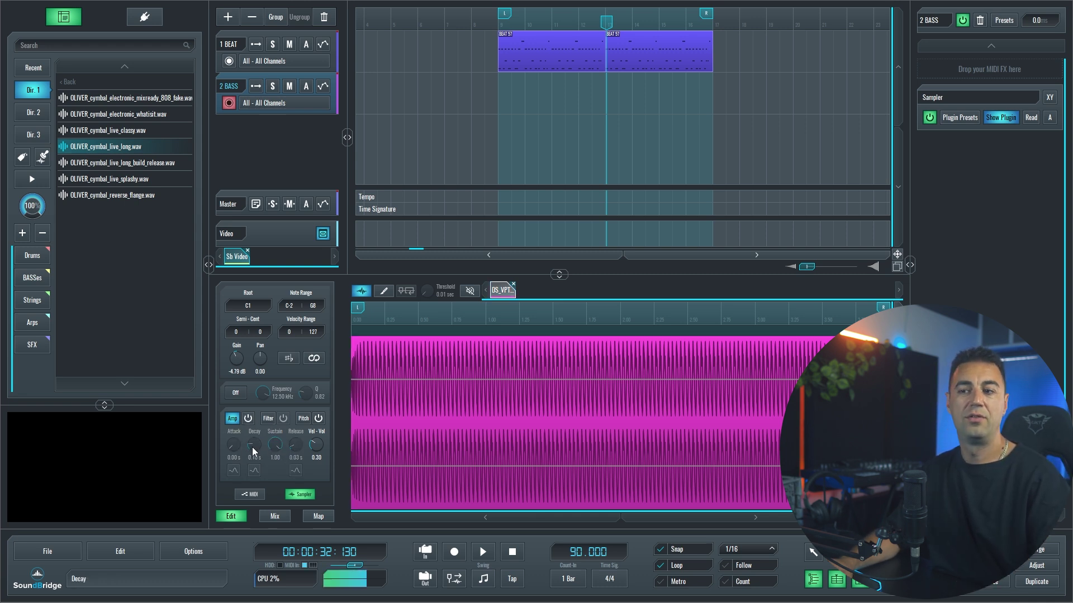
{"action": "left_click", "coordinate": [247, 419]}
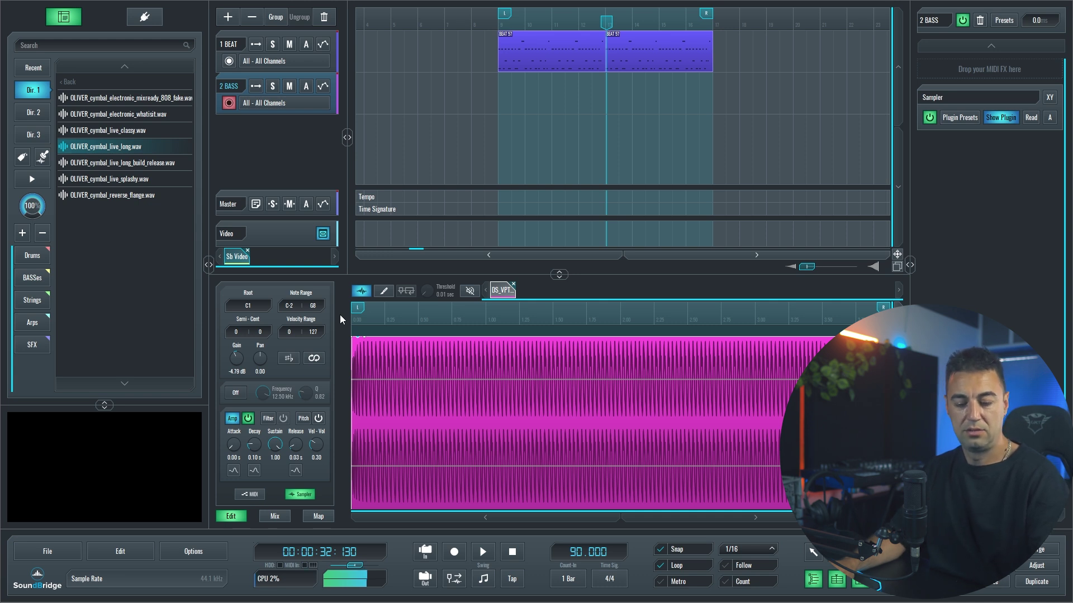
Step: Record a bass line on the BASS track from the loop start and trim its block to match the first beat block
{"action": "left_click", "coordinate": [497, 27]}
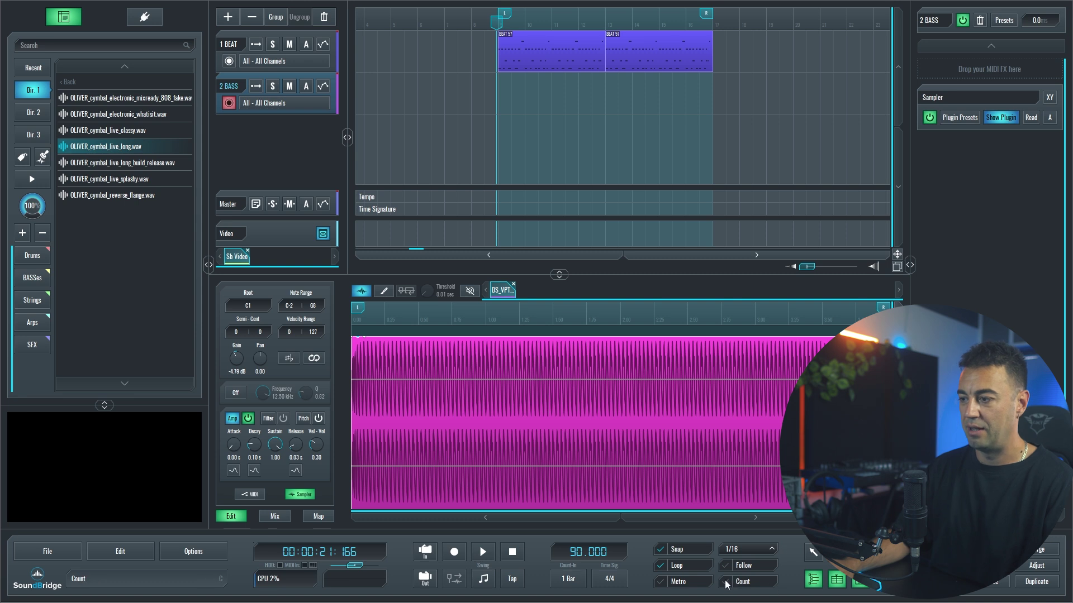
{"action": "left_click", "coordinate": [473, 551]}
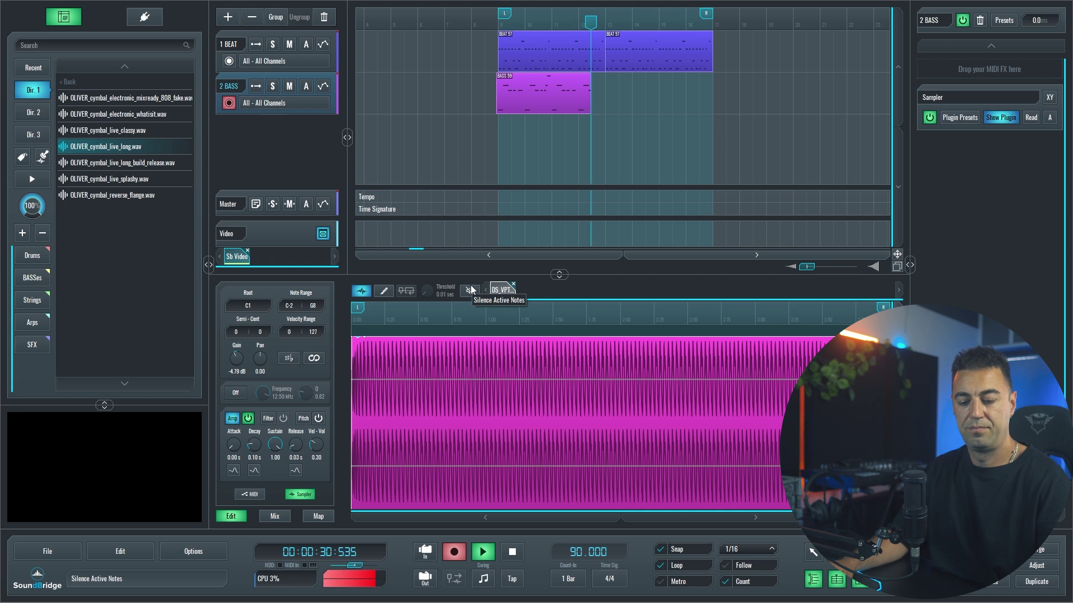
{"action": "key", "text": "space"}
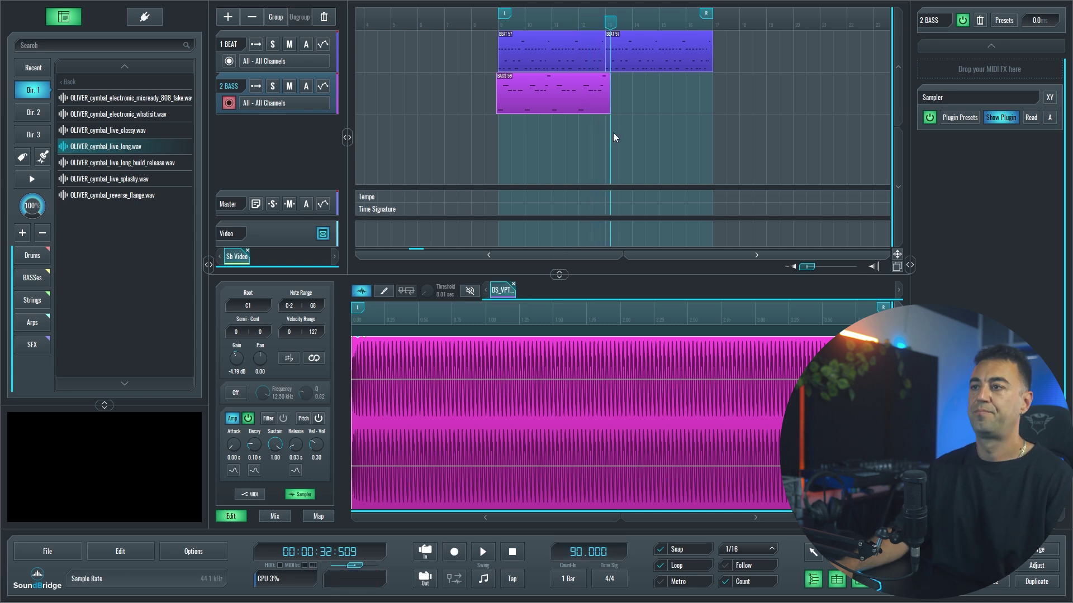
{"action": "key", "text": "space"}
{"action": "left_click", "coordinate": [589, 142]}
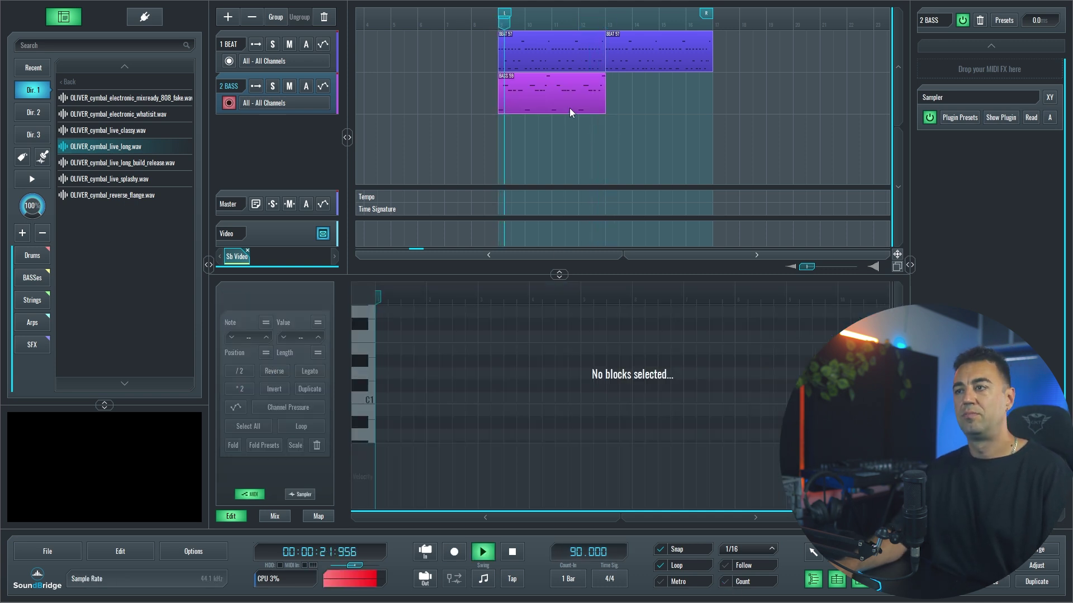
Step: Shorten the bass block to half its length and repeat it as four consecutive blocks across the loop
{"action": "left_click", "coordinate": [569, 108]}
{"action": "key", "text": "ctrl+d"}
{"action": "left_click", "coordinate": [662, 178]}
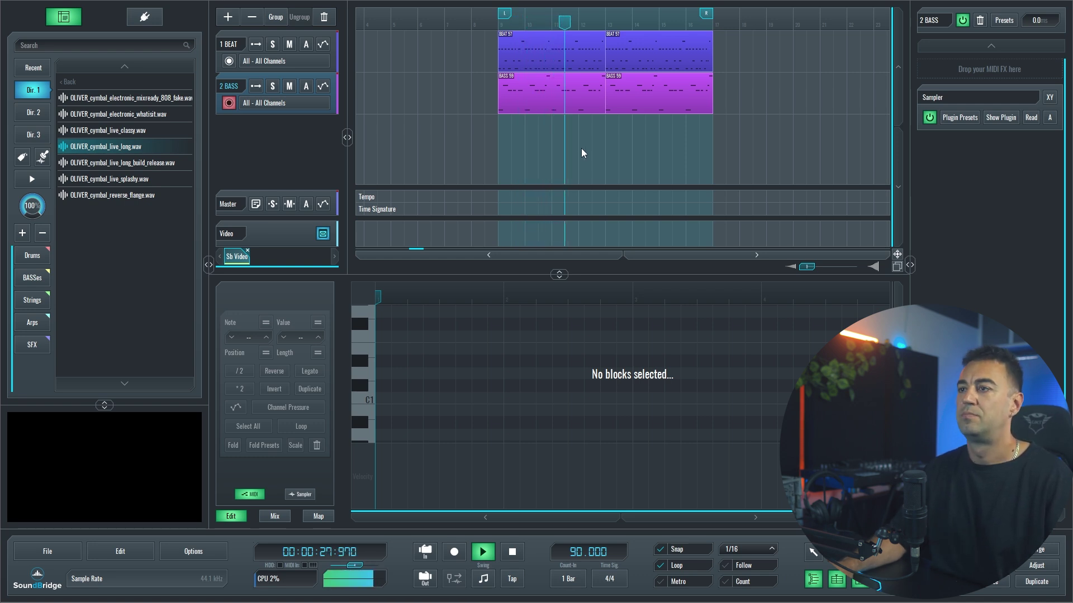
{"action": "left_click", "coordinate": [557, 100]}
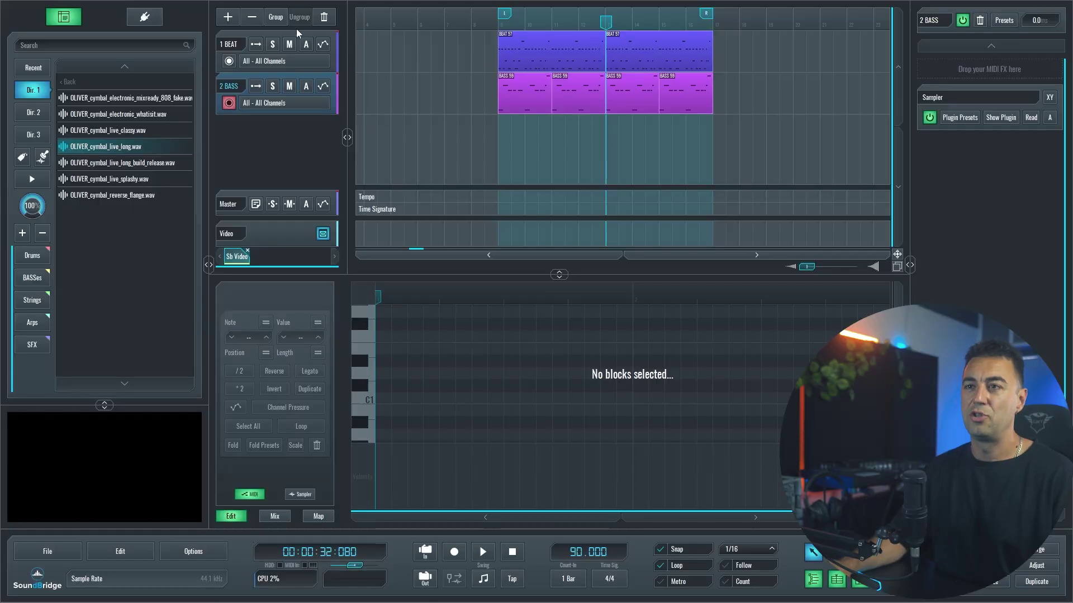
Step: Create a MIDI track named SNARE FILL
{"action": "left_click", "coordinate": [227, 18]}
{"action": "left_click", "coordinate": [506, 278]}
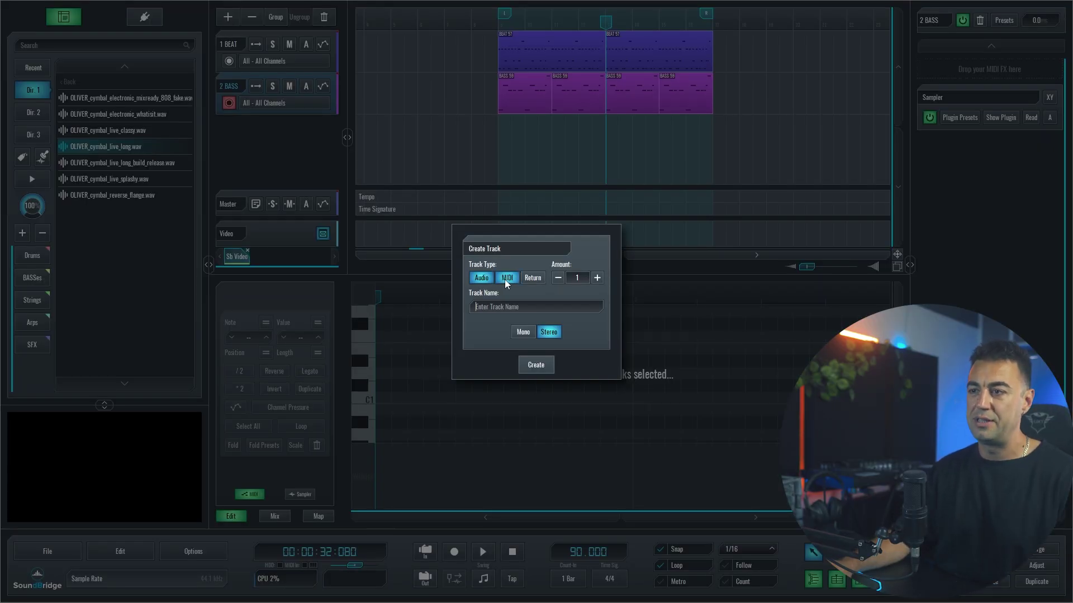
{"action": "left_click", "coordinate": [497, 307]}
{"action": "type", "text": "SNARE FILL"}
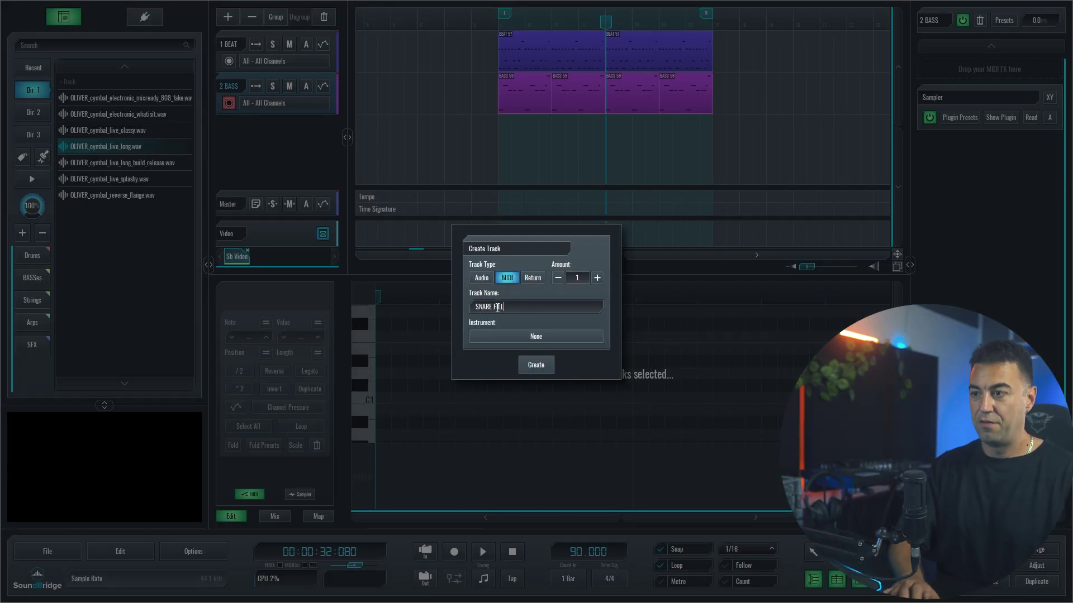
{"action": "key", "text": "Return"}
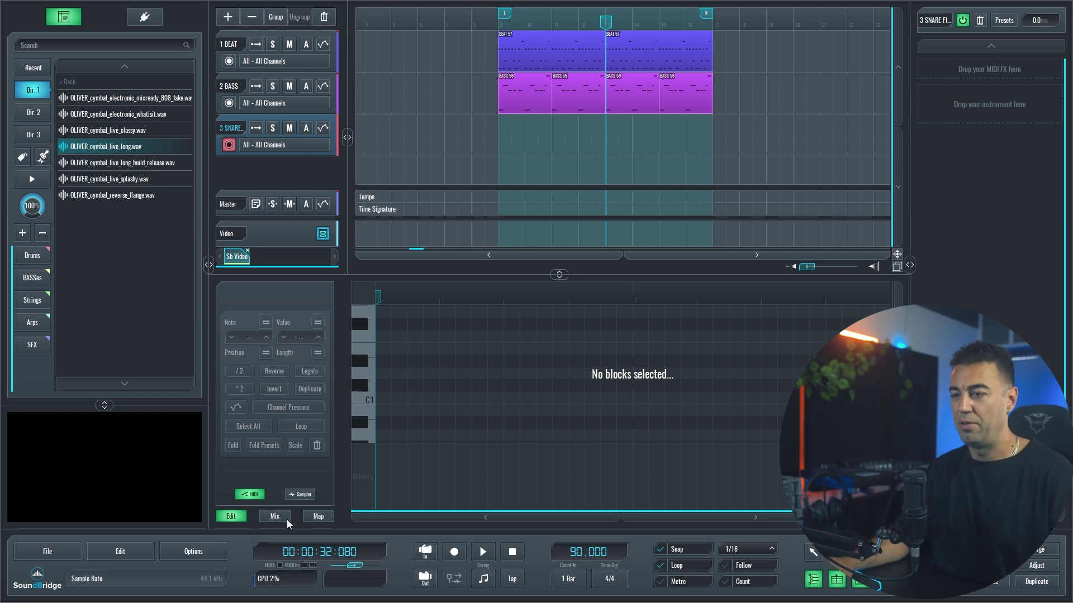
Step: Draw a one-bar block on the SNARE FILL track just before the second beat block and set the snare sample's gain to -4.07 dB
{"action": "left_click", "coordinate": [300, 495]}
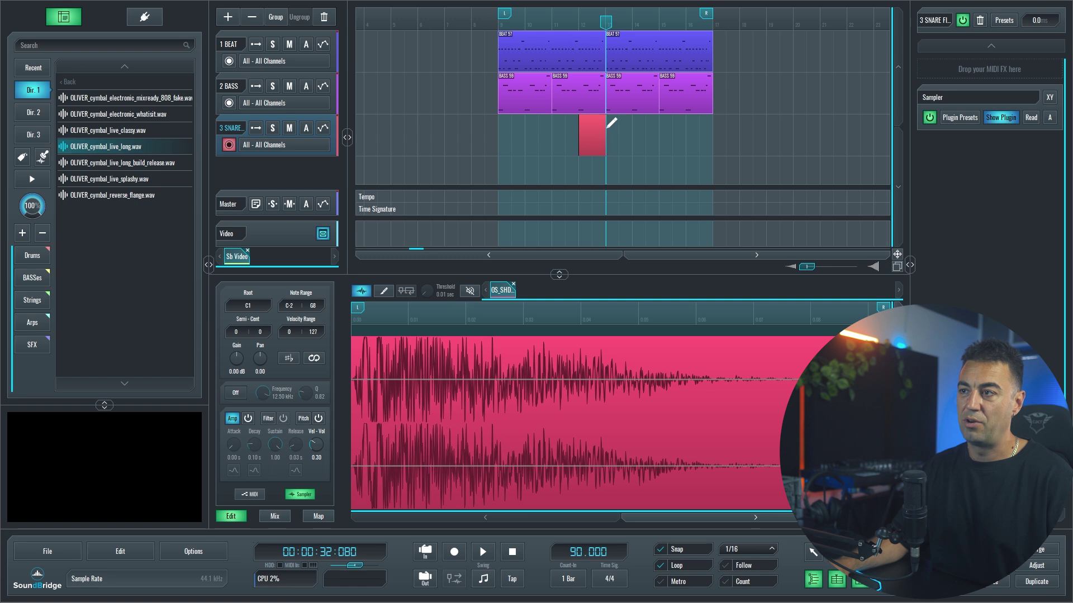
{"action": "left_click_drag", "start_coordinate": [606, 127], "coordinate": [605, 129]}
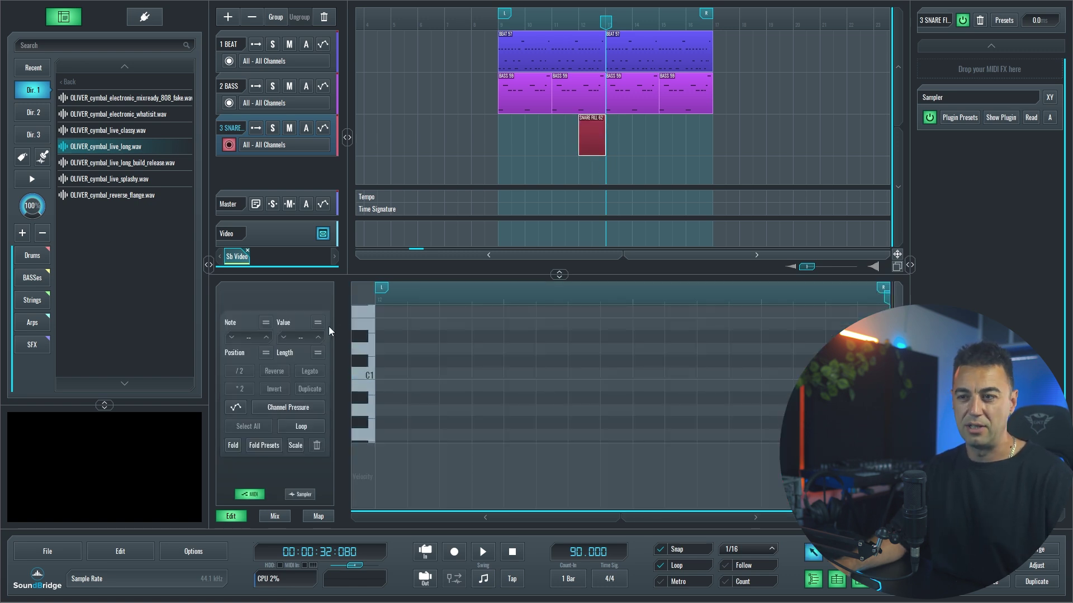
{"action": "left_click", "coordinate": [300, 495]}
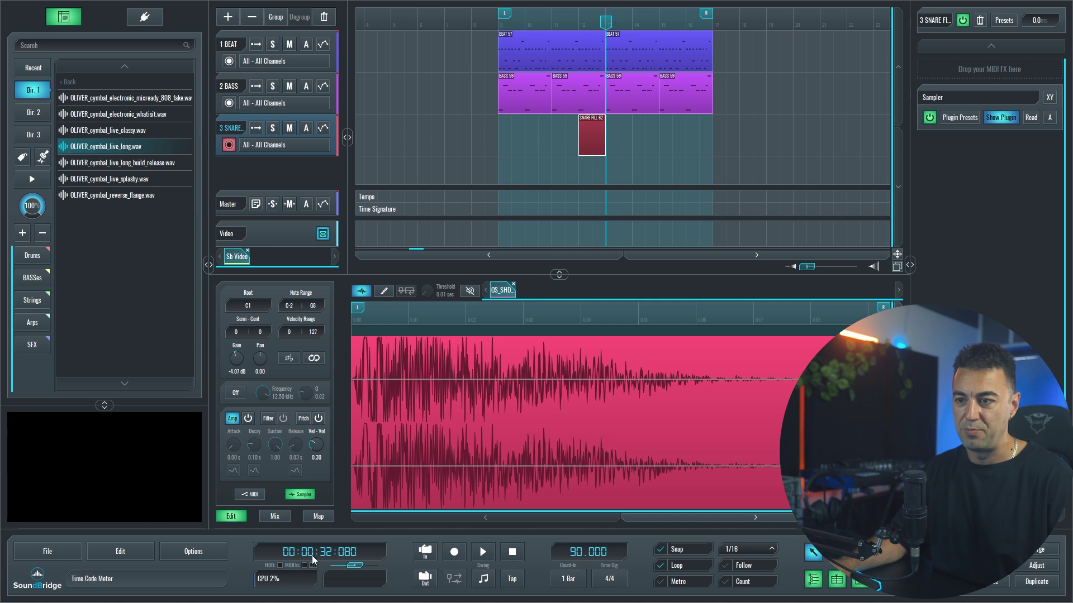
Step: Draw a run of C1 snare notes across the fill block and play it back
{"action": "left_click", "coordinate": [250, 494]}
{"action": "left_click_drag", "start_coordinate": [439, 374], "coordinate": [546, 371]}
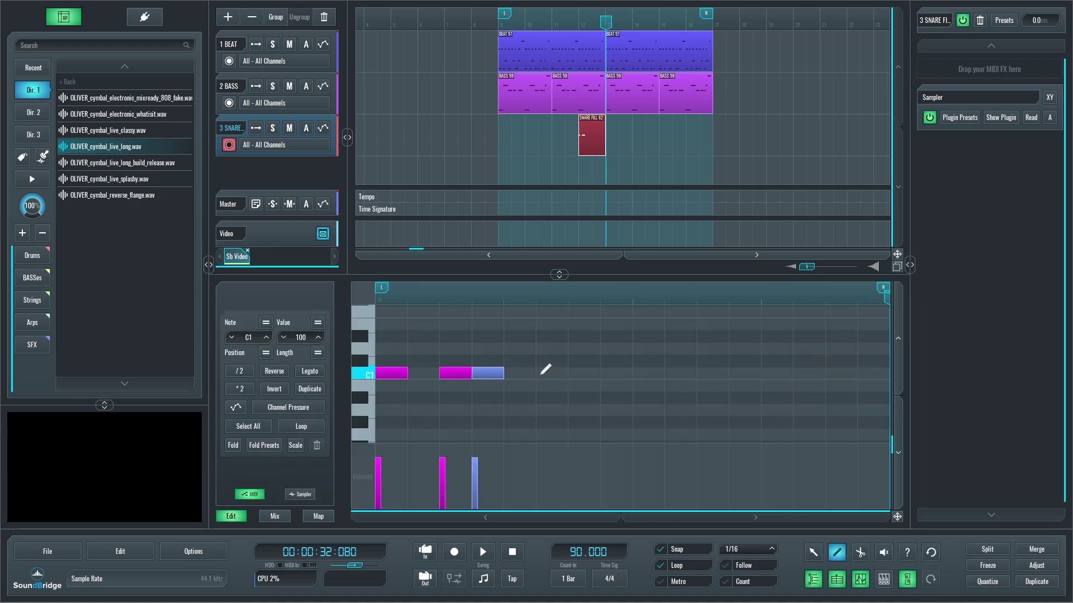
{"action": "scroll", "coordinate": [440, 373], "scroll_direction": "down", "scroll_amount": 5}
{"action": "left_click_drag", "start_coordinate": [470, 373], "coordinate": [717, 371]}
{"action": "key", "text": "space"}
{"action": "key", "text": "space"}
{"action": "key", "text": "space"}
{"action": "key", "text": "space"}
Step: Add more C1 notes toward the end of the fill block with 1/32 snap and play it back
{"action": "scroll", "coordinate": [587, 372], "scroll_direction": "up", "scroll_amount": 5}
{"action": "left_click_drag", "start_coordinate": [610, 374], "coordinate": [663, 371]}
{"action": "left_click_drag", "start_coordinate": [667, 373], "coordinate": [719, 370]}
{"action": "key", "text": "space"}
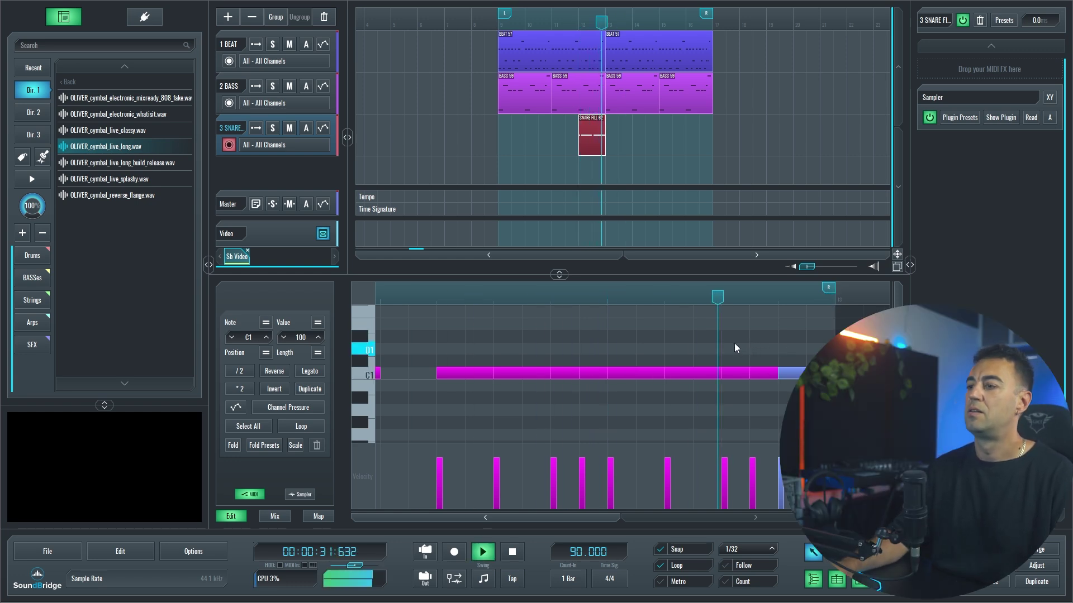
{"action": "key", "text": "space"}
Step: Arm automation and show the automation lanes on the SNARE FILL track, and enable the snare sample's pitch envelope
{"action": "left_click", "coordinate": [305, 128]}
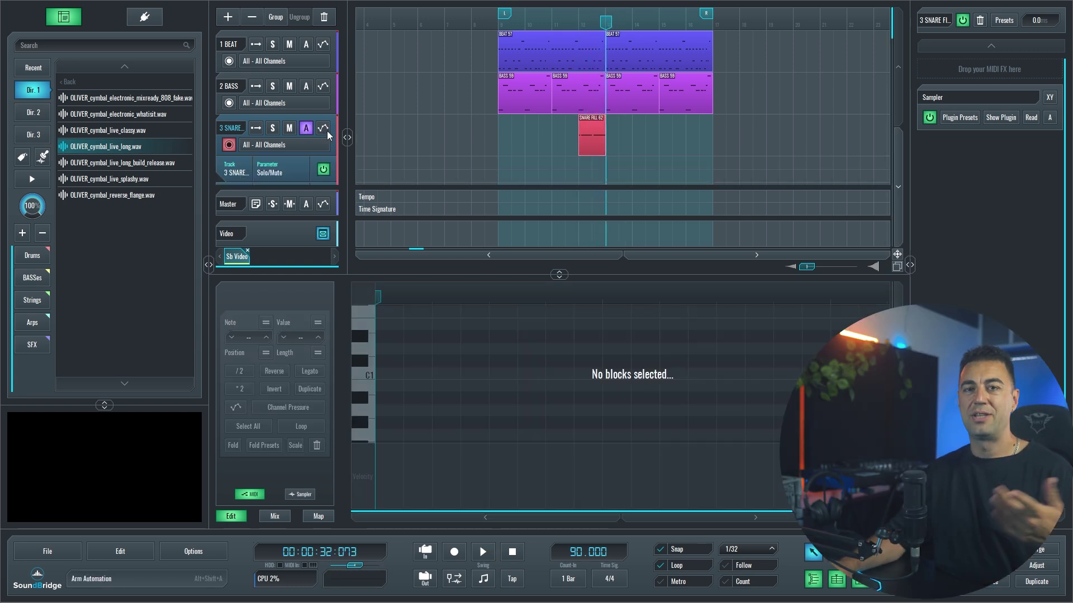
{"action": "left_click", "coordinate": [301, 495]}
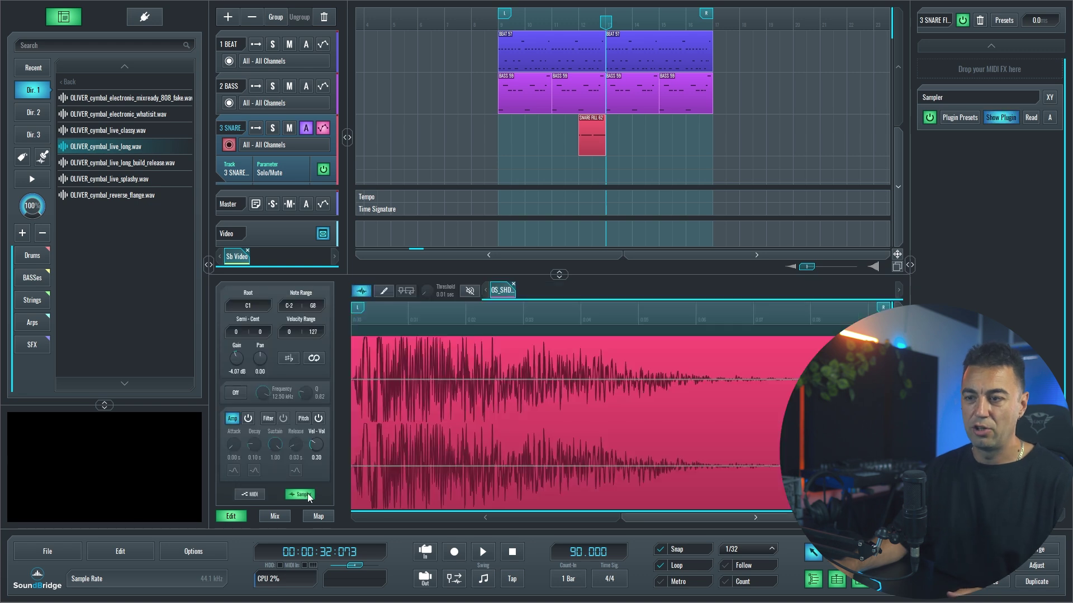
{"action": "left_click", "coordinate": [308, 419]}
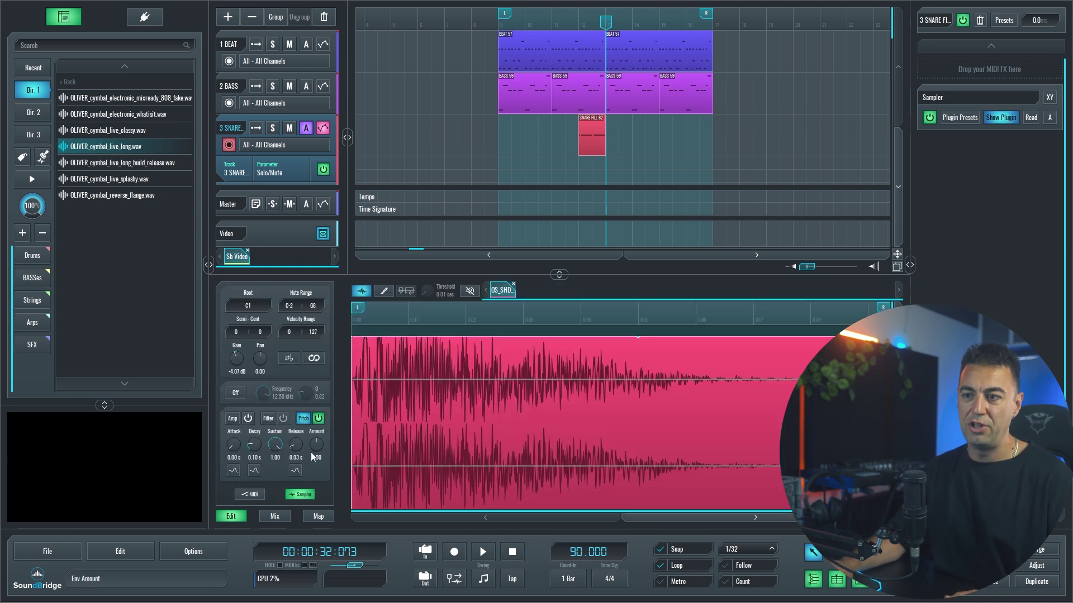
Step: Record automation from just before the snare fill while gradually raising the pitch envelope amount
{"action": "left_click", "coordinate": [575, 21]}
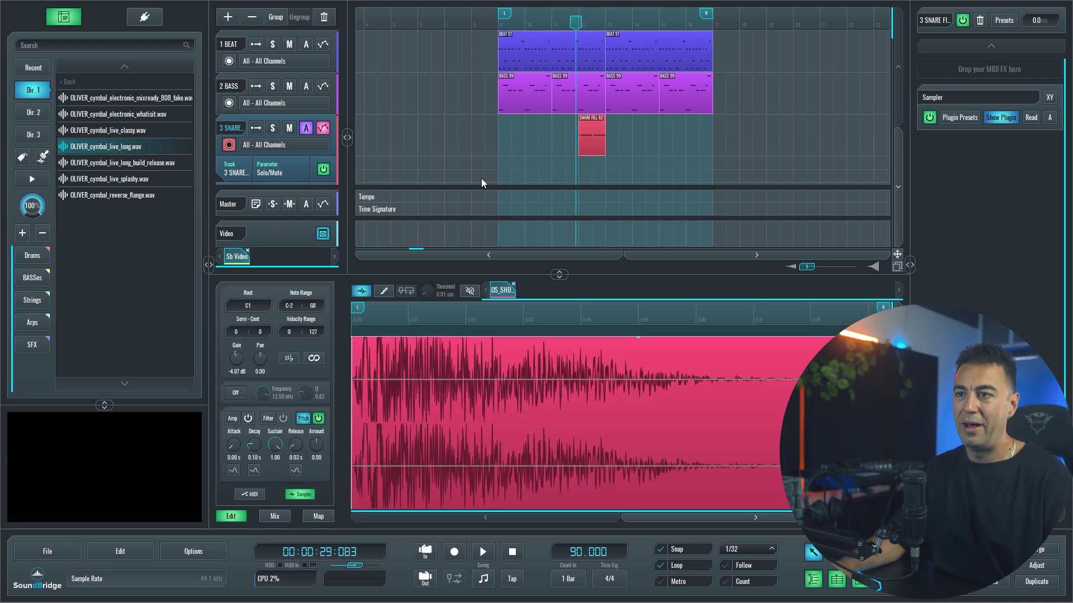
{"action": "left_click", "coordinate": [454, 552]}
{"action": "left_click_drag", "start_coordinate": [323, 460], "coordinate": [337, 411]}
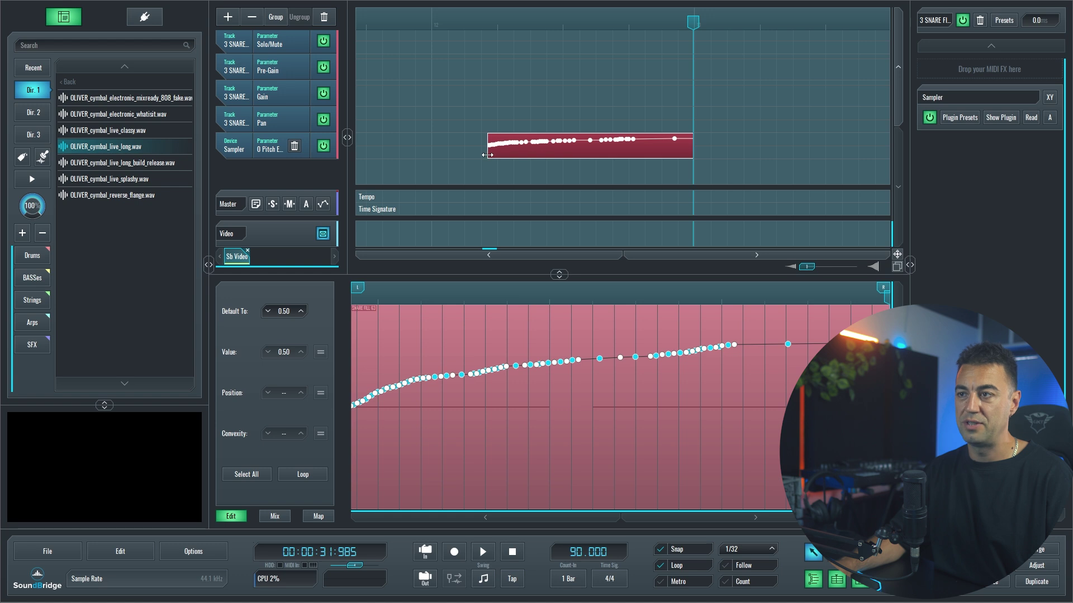
Step: Extend the pitch automation block back to the fill's start and delete all its recorded points
{"action": "left_click_drag", "start_coordinate": [487, 155], "coordinate": [431, 155]}
{"action": "left_click", "coordinate": [691, 150]}
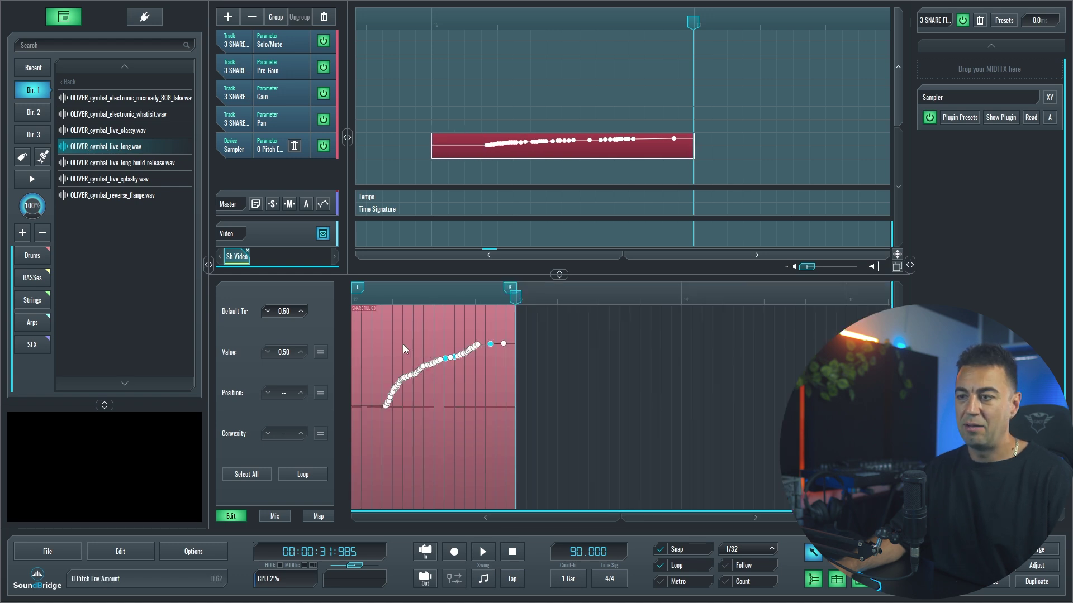
{"action": "key", "text": "ctrl+a"}
{"action": "key", "text": "Delete"}
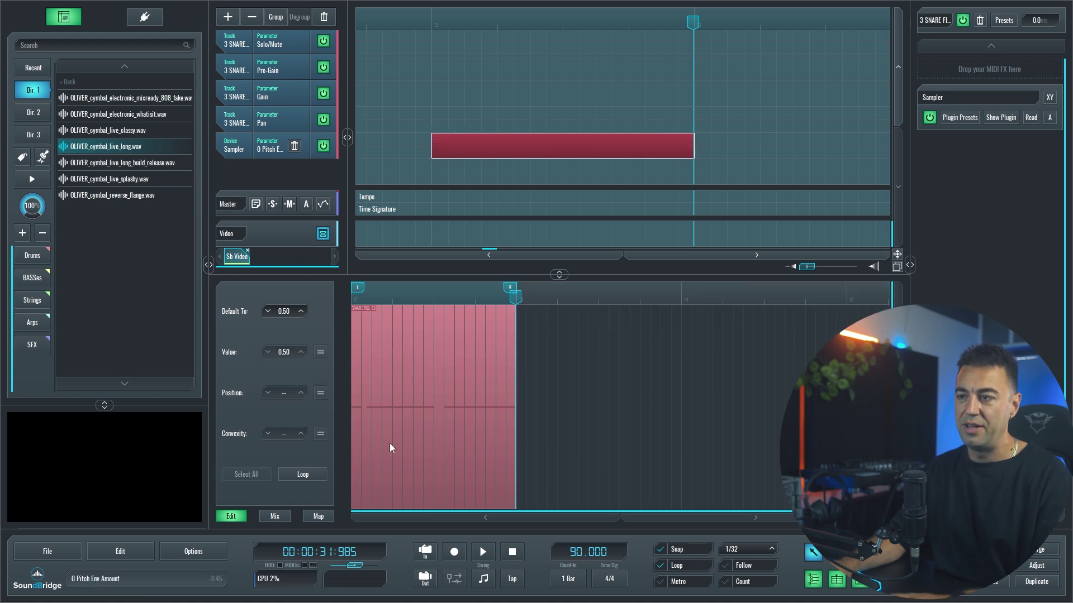
Step: Draw a straight pitch automation ramp rising from the centre value at the block's start to 0.99 at its end, and play the fill
{"action": "left_click", "coordinate": [356, 406]}
{"action": "left_click_drag", "start_coordinate": [490, 405], "coordinate": [512, 310]}
{"action": "left_click", "coordinate": [426, 25]}
{"action": "key", "text": "space"}
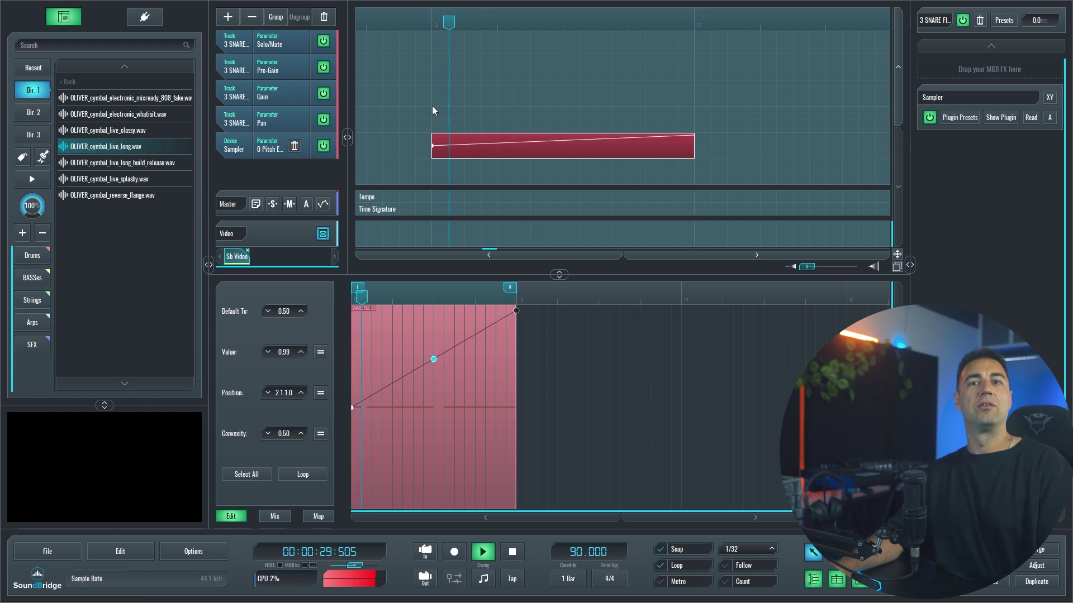
{"action": "scroll", "coordinate": [472, 115], "scroll_direction": "down", "scroll_amount": 5}
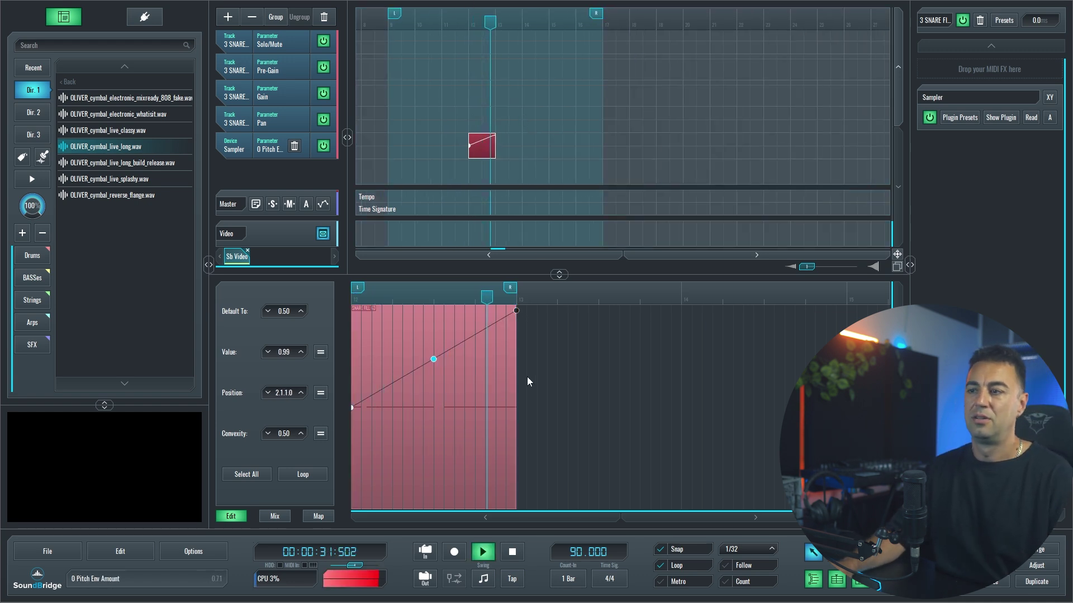
{"action": "key", "text": "space"}
Step: Lower the pitch ramp's end point to 0.77 and play the fill back
{"action": "left_click_drag", "start_coordinate": [515, 313], "coordinate": [515, 353]}
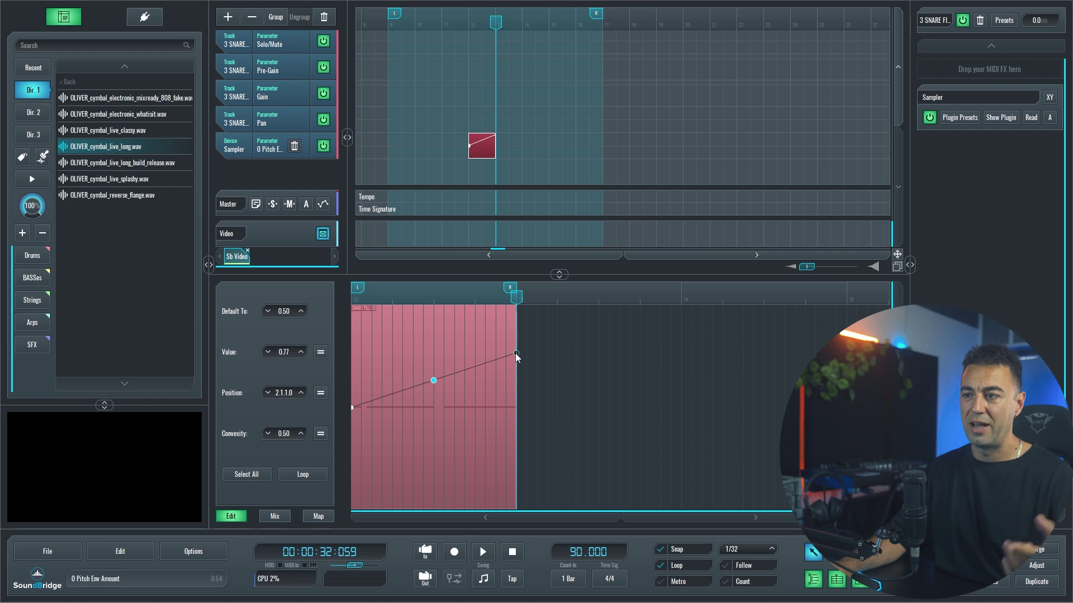
{"action": "key", "text": "space"}
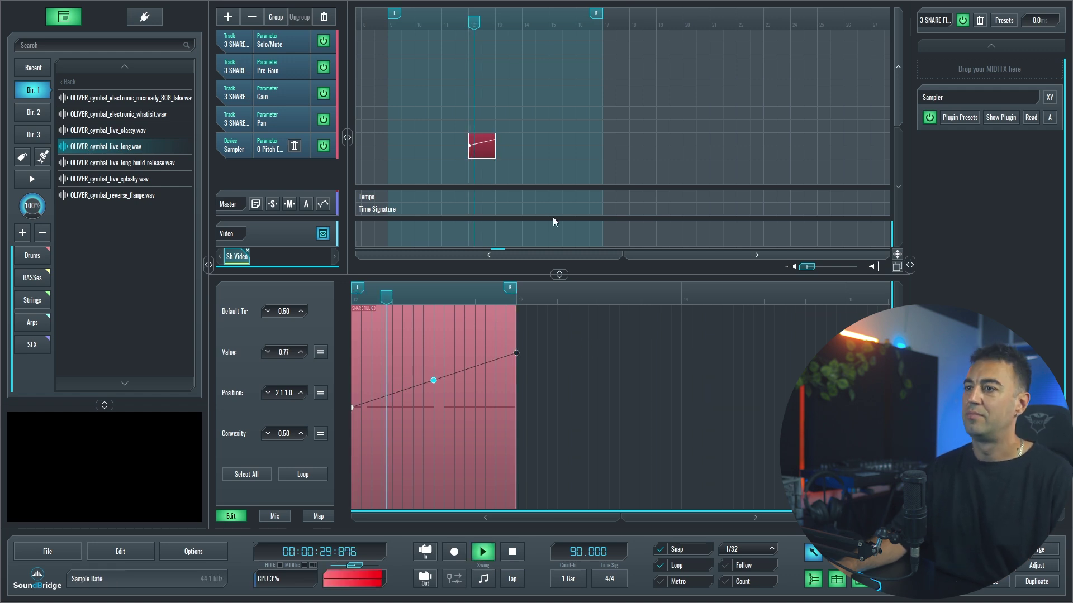
{"action": "scroll", "coordinate": [515, 159], "scroll_direction": "up", "scroll_amount": 1}
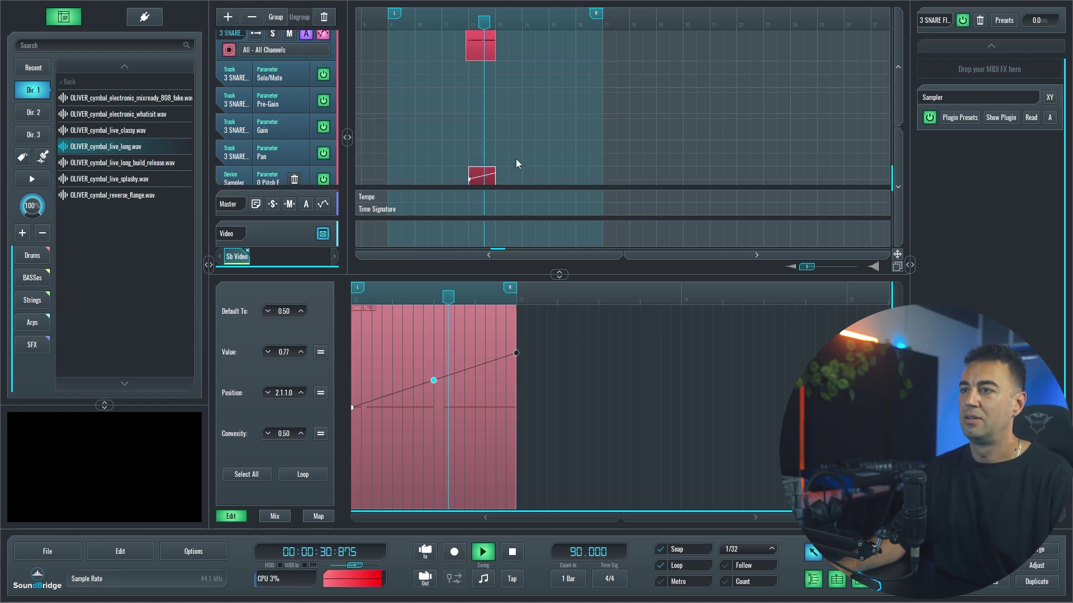
Step: Stop playback and copy the snare fill block together with its pitch automation block to the last bar of the loop
{"action": "left_click", "coordinate": [486, 55]}
{"action": "key", "text": "space"}
{"action": "left_click", "coordinate": [481, 176]}
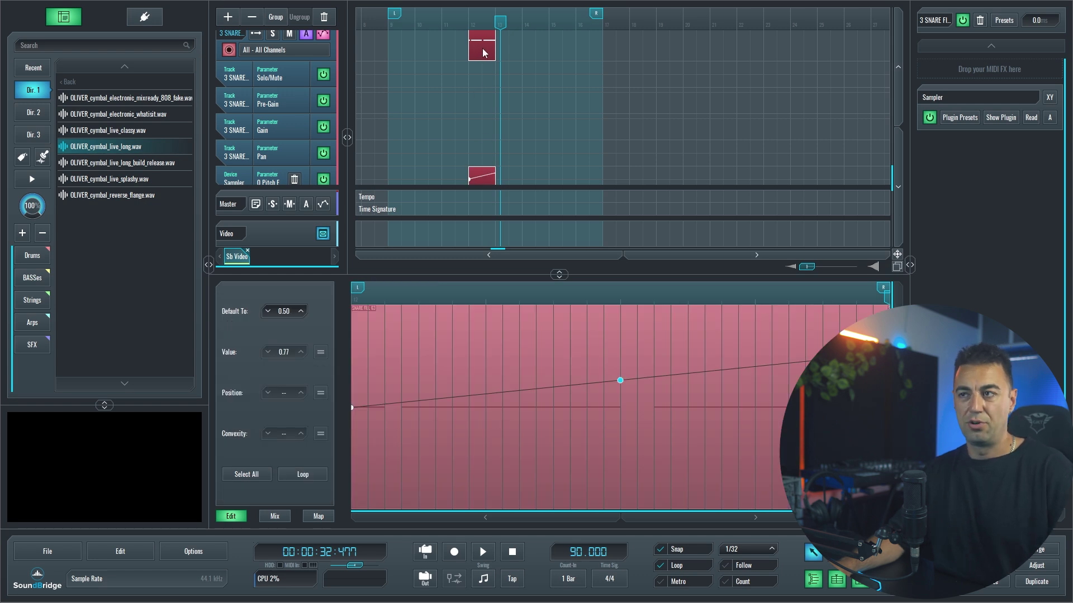
{"action": "left_click_drag", "start_coordinate": [481, 48], "coordinate": [591, 44]}
{"action": "left_click", "coordinate": [622, 146]}
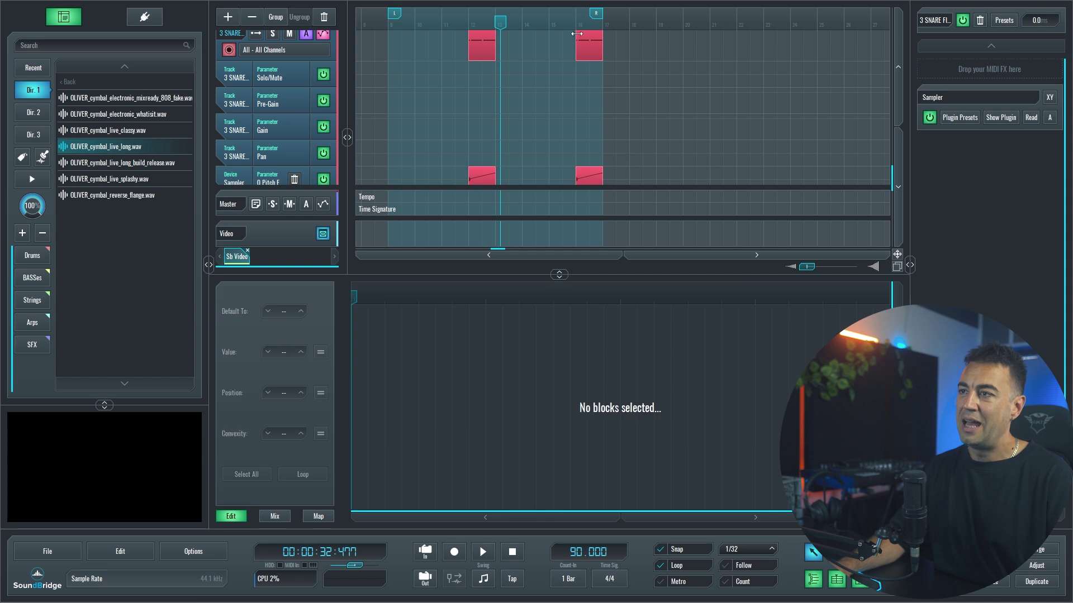
Step: Reverse the copied fill's pitch ramp by raising its start point and lowering its end point to 0.51, and play the arrangement
{"action": "left_click", "coordinate": [569, 21]}
{"action": "left_click", "coordinate": [586, 182]}
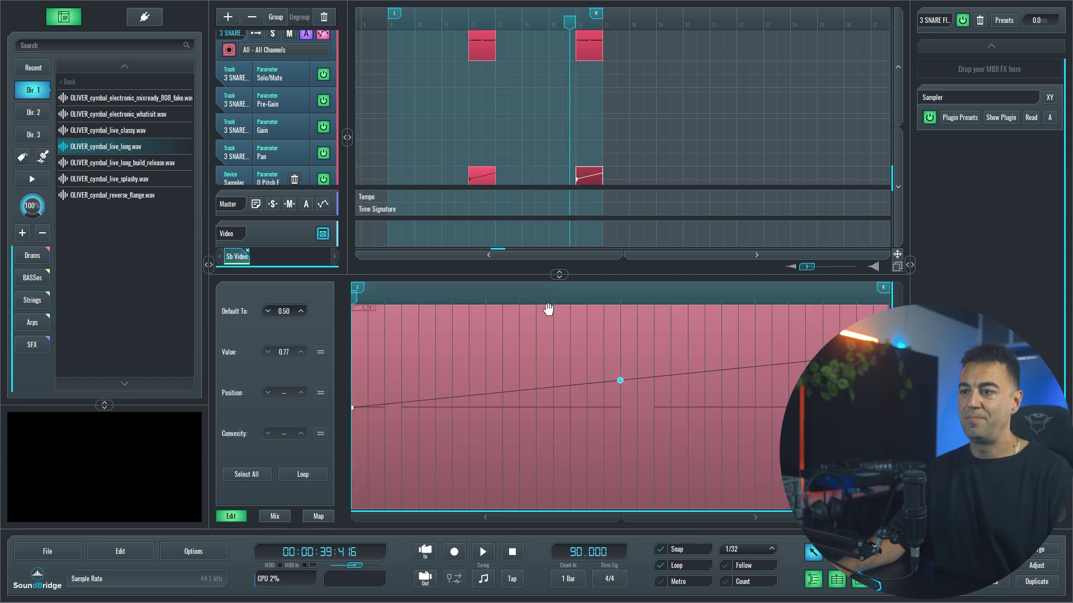
{"action": "left_click_drag", "start_coordinate": [352, 407], "coordinate": [349, 354]}
{"action": "left_click_drag", "start_coordinate": [481, 353], "coordinate": [481, 405]}
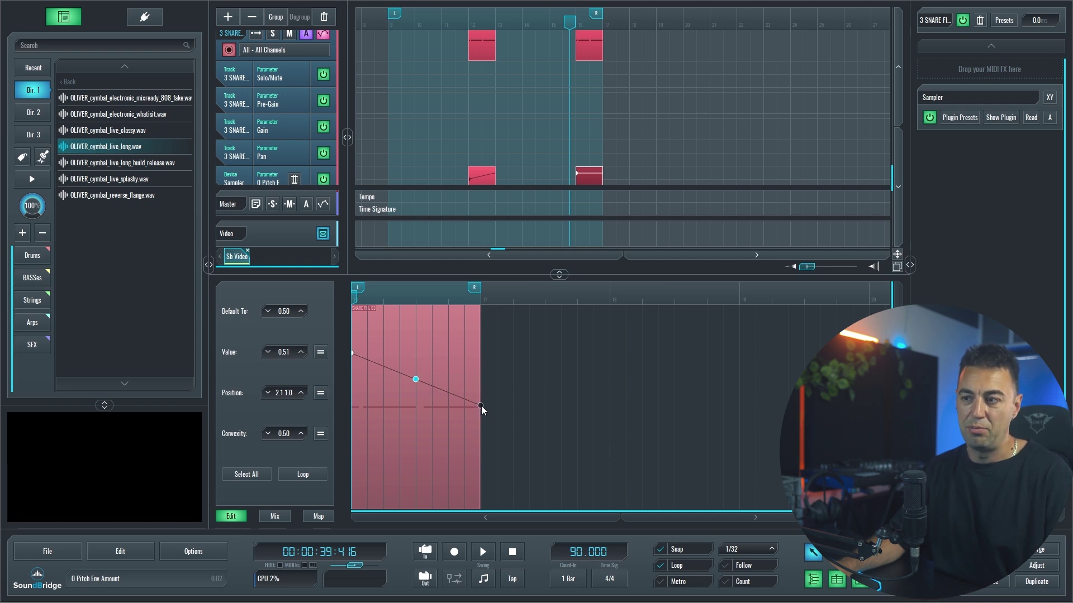
{"action": "key", "text": "space"}
{"action": "key", "text": "e"}
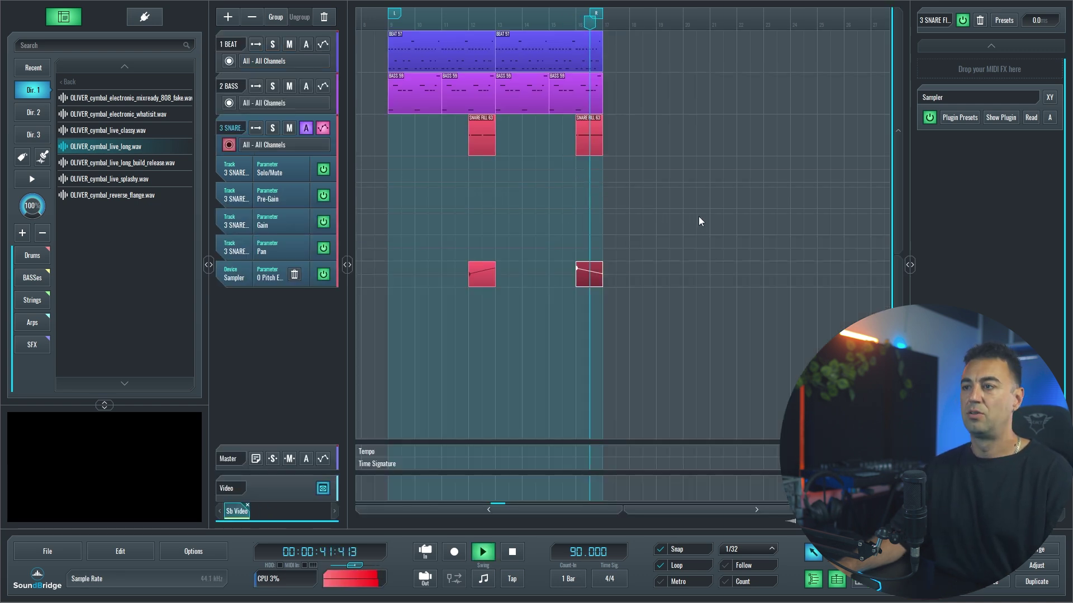
{"action": "key", "text": "space"}
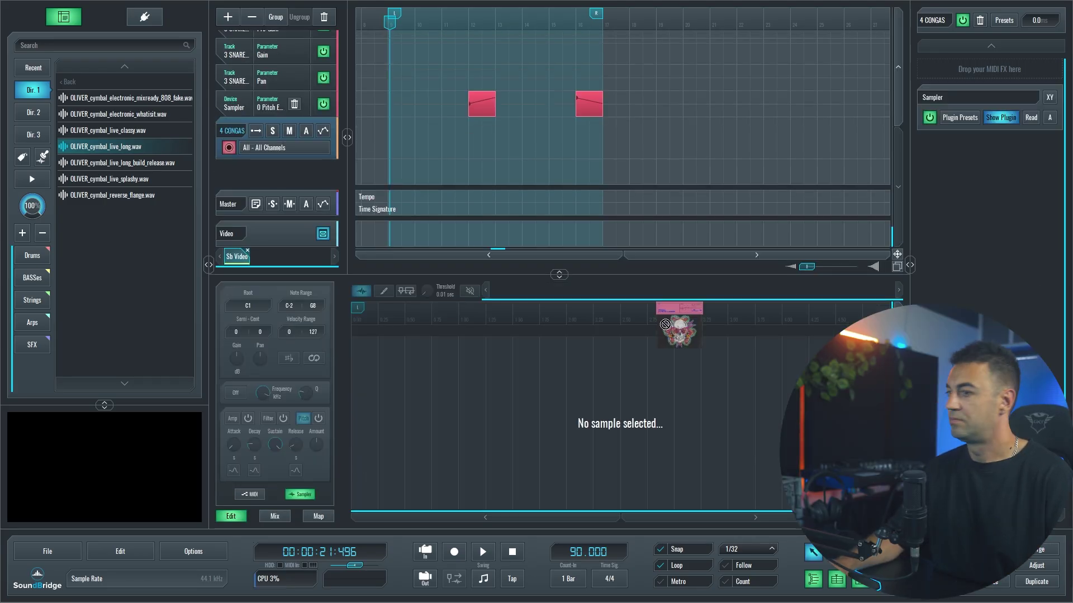
Step: Load the conga loop into the CONGAS track's Sampler and enable slice mode and the amp envelope
{"action": "left_click_drag", "start_coordinate": [665, 324], "coordinate": [643, 391]}
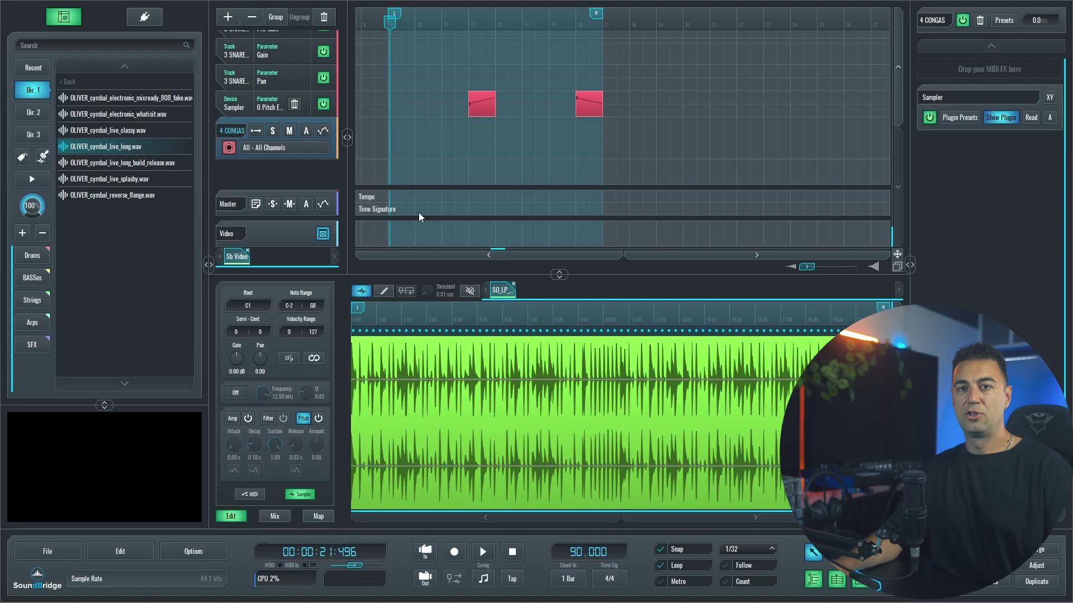
{"action": "left_click", "coordinate": [384, 291]}
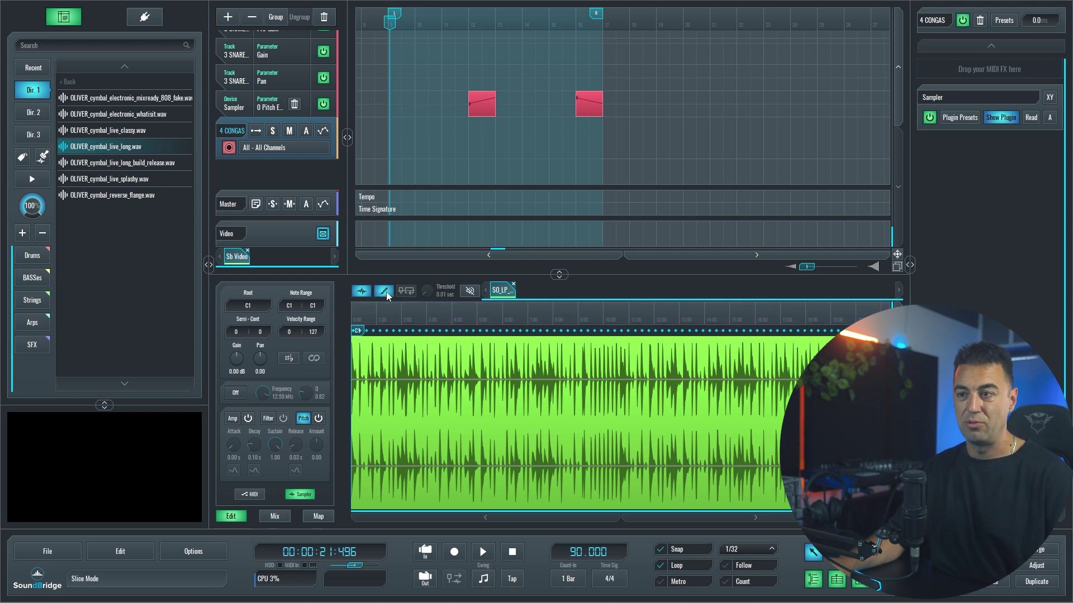
{"action": "left_click", "coordinate": [404, 448]}
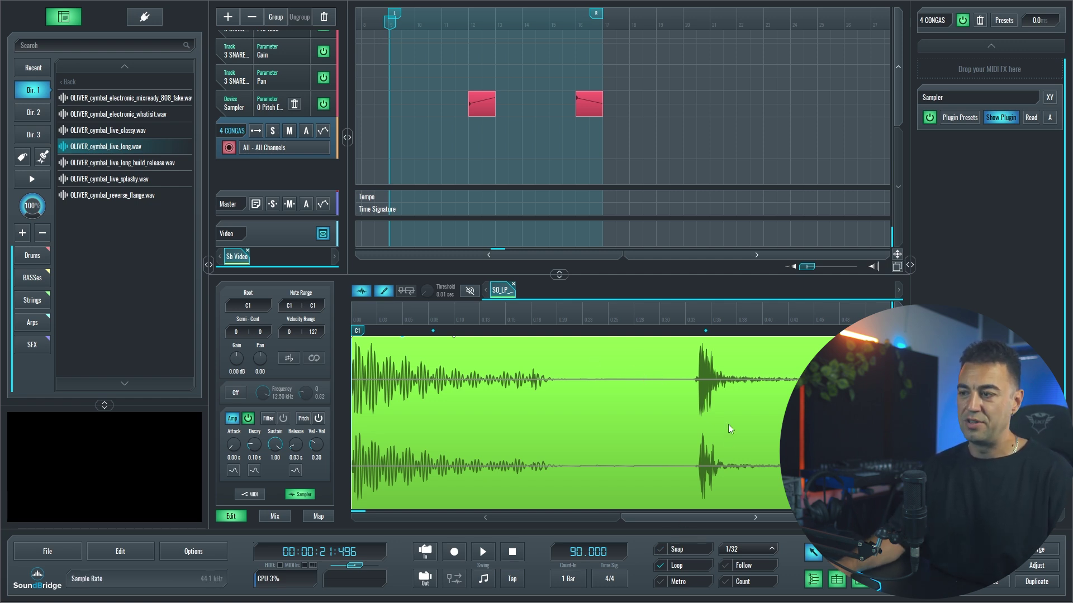
Step: Add a slice exactly at the onset of the second strong conga hit, assigned to C#1
{"action": "scroll", "coordinate": [698, 366], "scroll_direction": "up", "scroll_amount": 8}
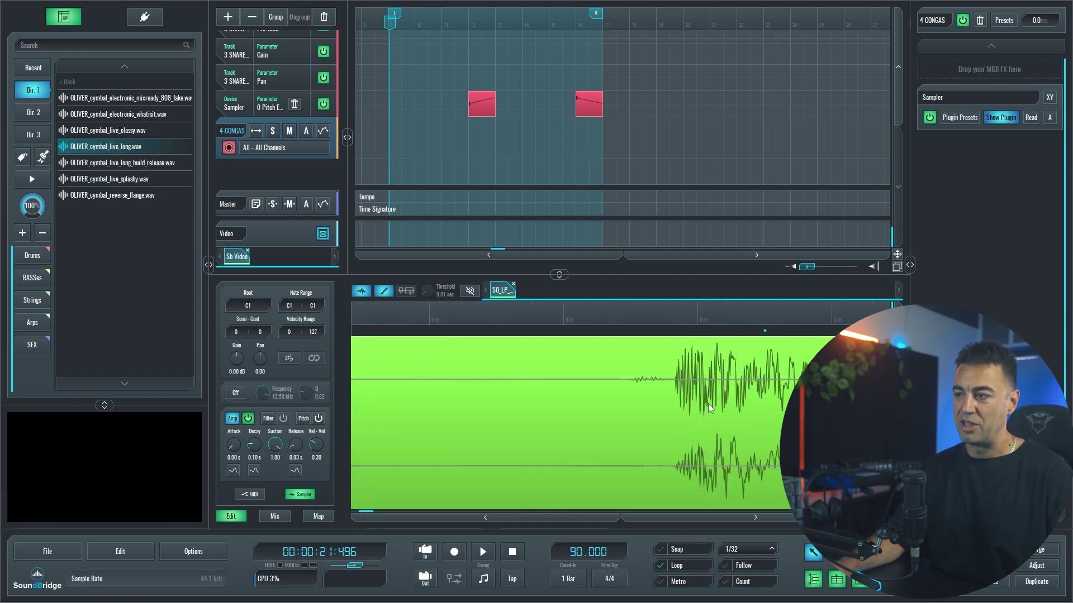
{"action": "left_click", "coordinate": [678, 366]}
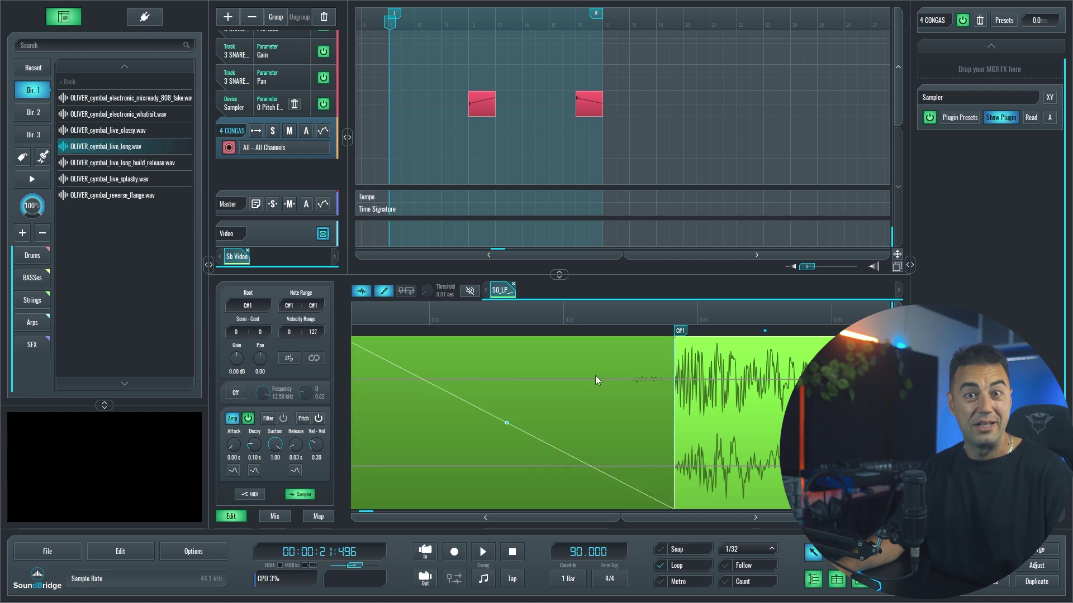
{"action": "scroll", "coordinate": [722, 397], "scroll_direction": "down", "scroll_amount": 5}
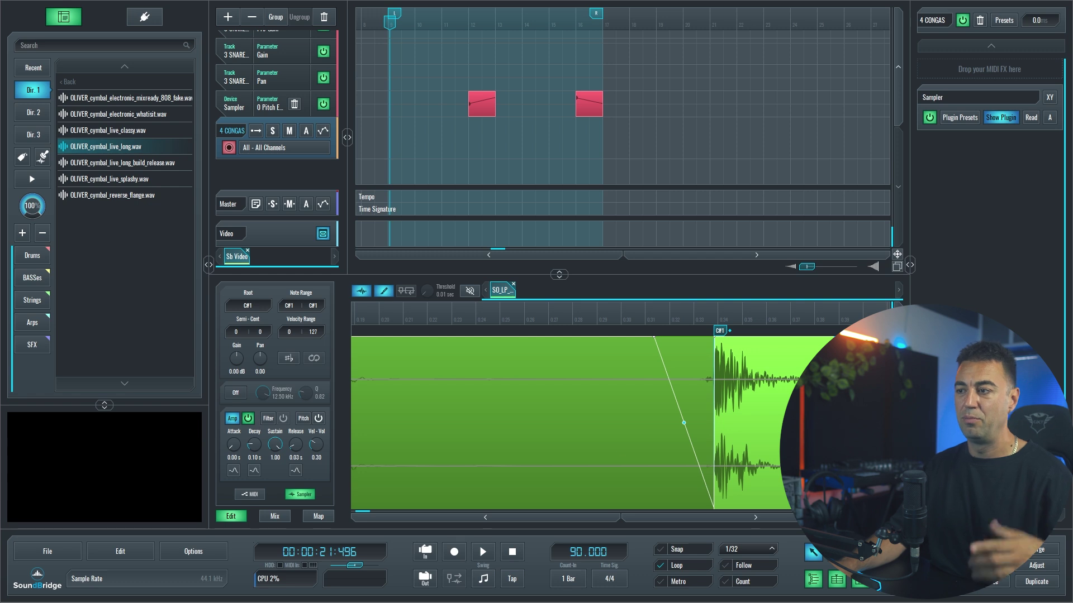
{"action": "scroll", "coordinate": [624, 383], "scroll_direction": "down", "scroll_amount": 5}
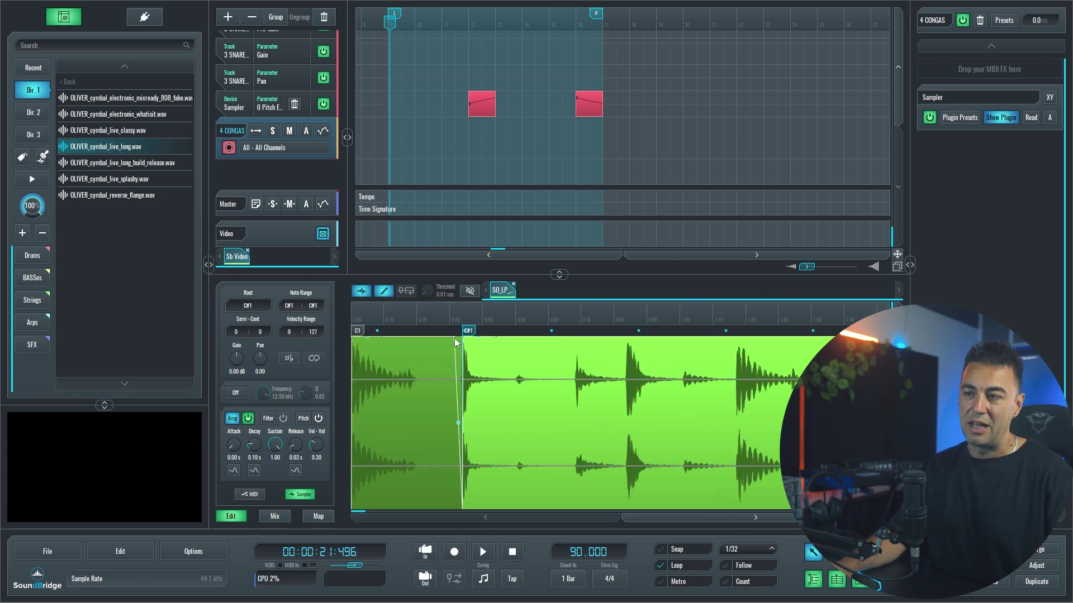
Step: Adjust the fade-out of the first conga slice, setting its release to 0.04 s
{"action": "left_click_drag", "start_coordinate": [456, 342], "coordinate": [433, 339]}
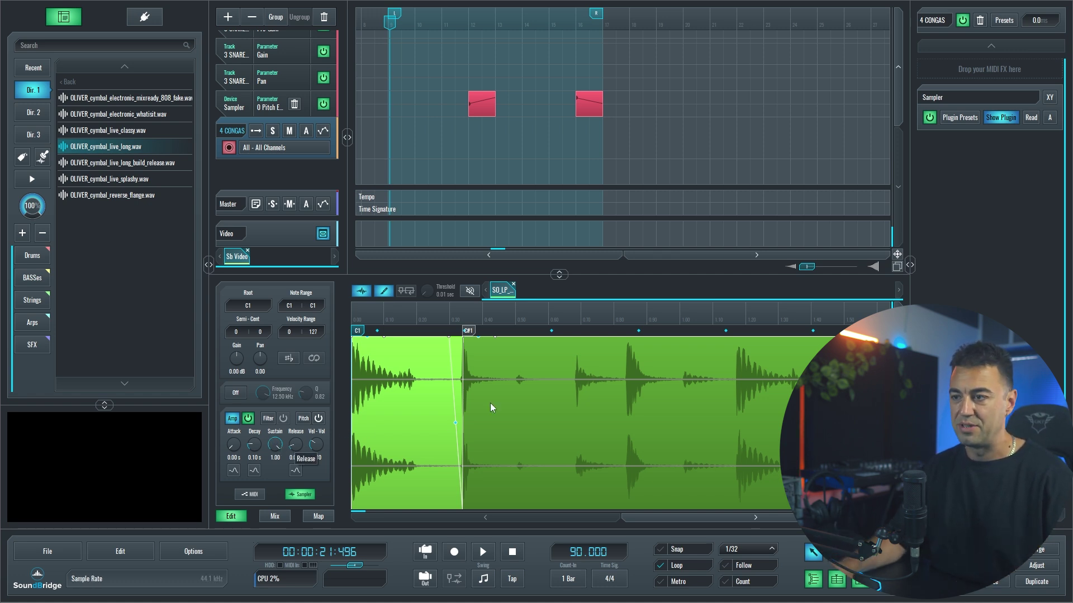
{"action": "scroll", "coordinate": [612, 374], "scroll_direction": "up", "scroll_amount": 3}
{"action": "scroll", "coordinate": [572, 369], "scroll_direction": "down", "scroll_amount": 1}
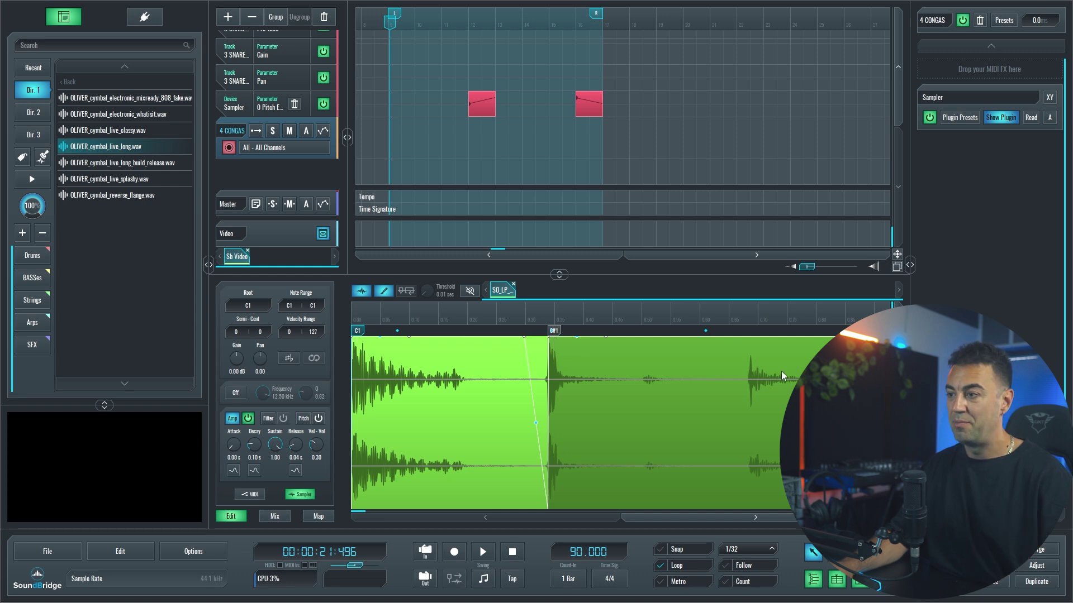
Step: Add a slice at the next strong conga hit after the C#1 slice's start
{"action": "scroll", "coordinate": [781, 371], "scroll_direction": "up", "scroll_amount": 3}
{"action": "scroll", "coordinate": [650, 379], "scroll_direction": "down", "scroll_amount": 5}
{"action": "left_click", "coordinate": [672, 388]}
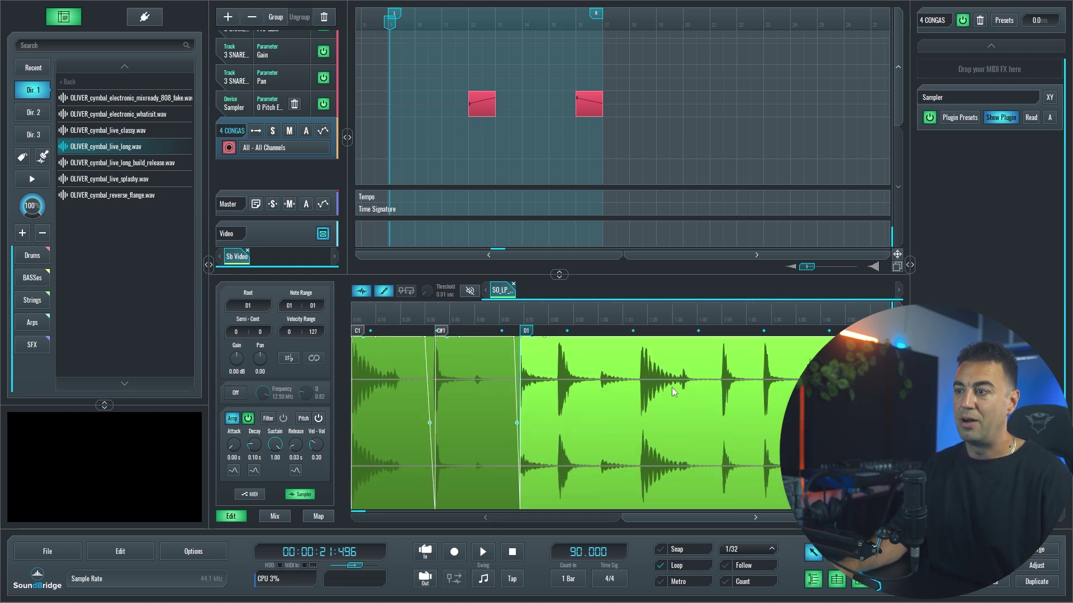
Step: Slice the C#1 region at its faint middle hit and place a D#1 slice at the onset of the following hit
{"action": "left_click", "coordinate": [491, 392]}
{"action": "scroll", "coordinate": [579, 377], "scroll_direction": "up", "scroll_amount": 5}
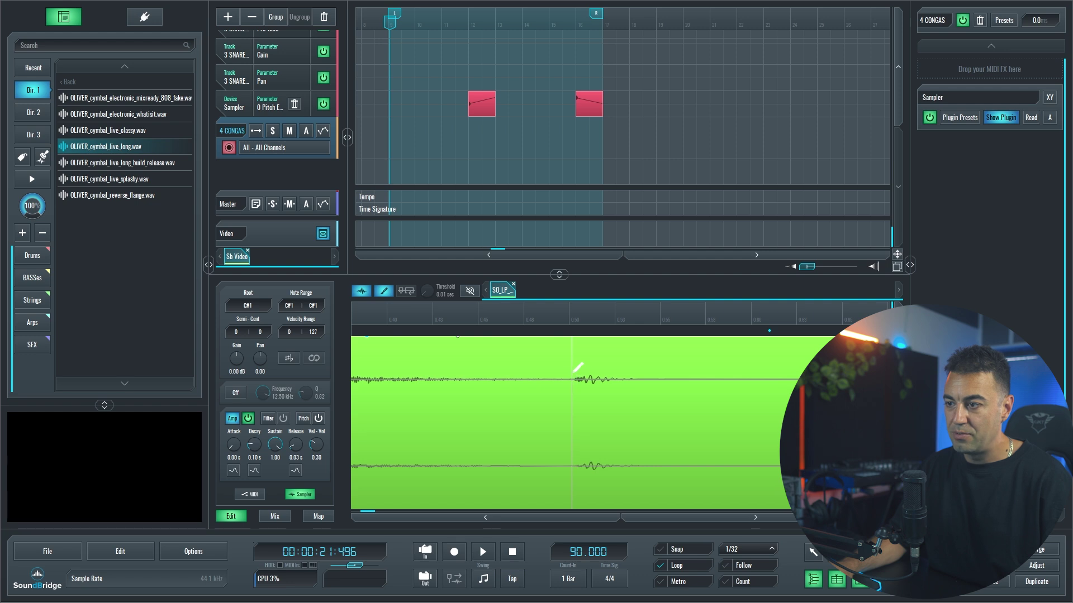
{"action": "left_click", "coordinate": [577, 367]}
{"action": "scroll", "coordinate": [651, 374], "scroll_direction": "up", "scroll_amount": 3}
{"action": "left_click", "coordinate": [610, 369]}
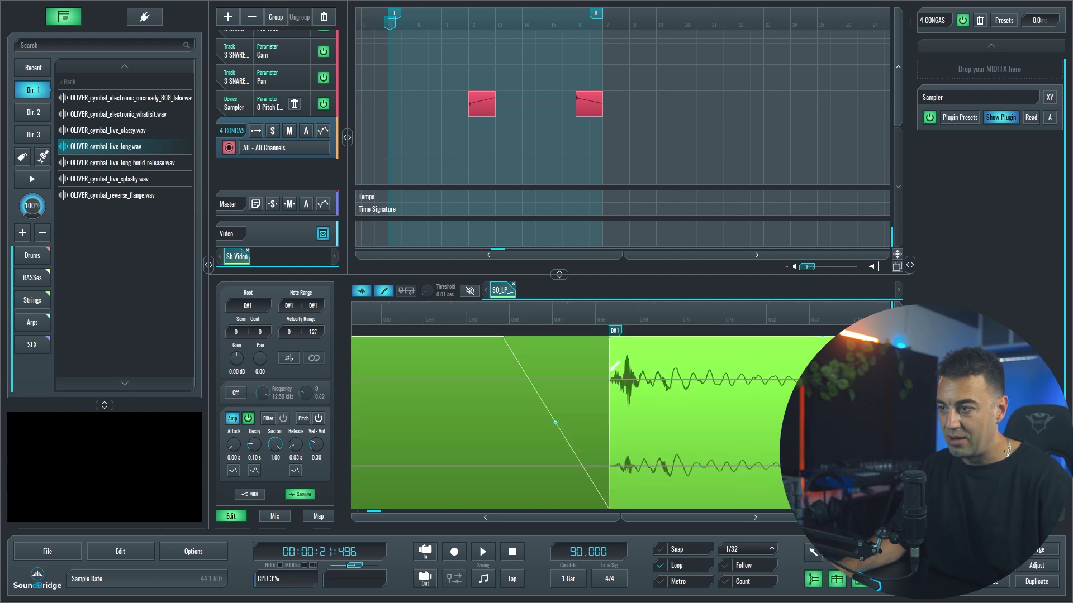
Step: Add slices at the onsets of the next two conga hits, assigned to E1 and F1, and readjust the first slice's fade-out
{"action": "scroll", "coordinate": [646, 383], "scroll_direction": "down", "scroll_amount": 4}
{"action": "left_click", "coordinate": [690, 367]}
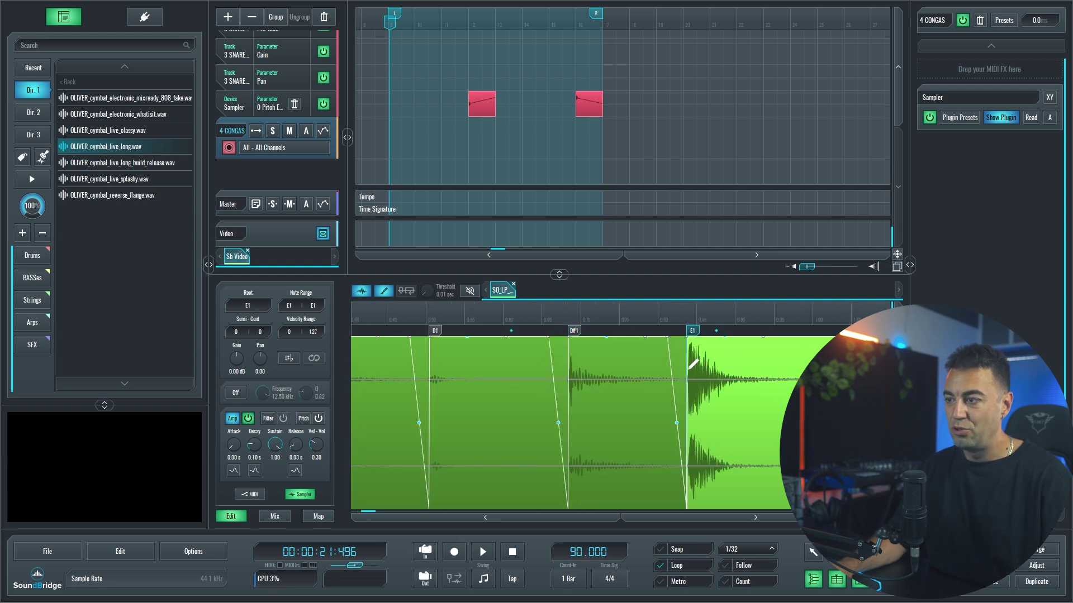
{"action": "scroll", "coordinate": [705, 389], "scroll_direction": "down", "scroll_amount": 4}
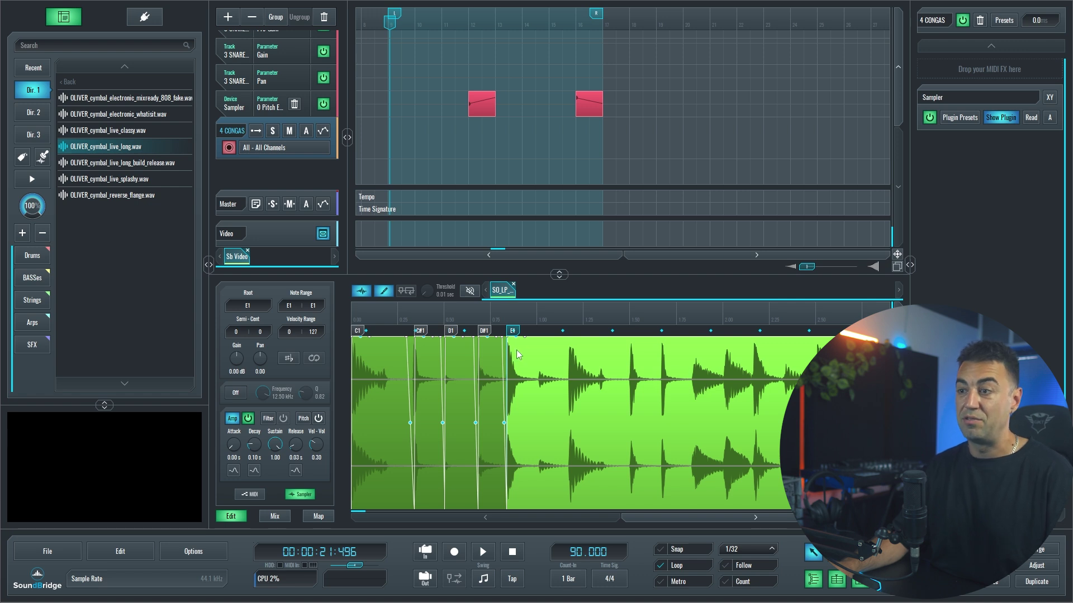
{"action": "scroll", "coordinate": [537, 351], "scroll_direction": "up", "scroll_amount": 4}
{"action": "left_click", "coordinate": [701, 377]}
{"action": "scroll", "coordinate": [702, 377], "scroll_direction": "down", "scroll_amount": 4}
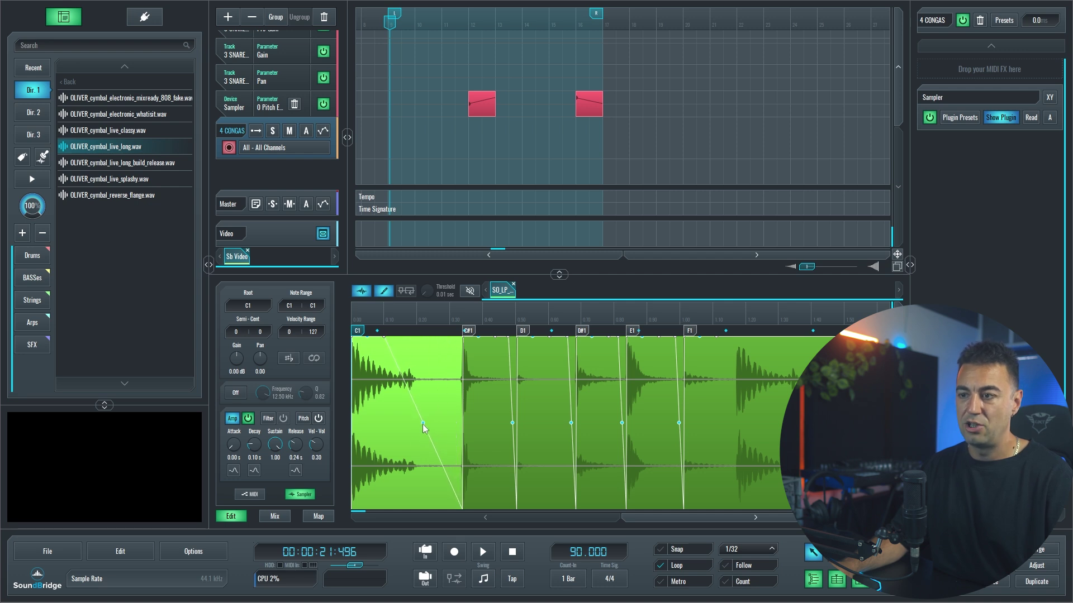
{"action": "left_click_drag", "start_coordinate": [422, 424], "coordinate": [396, 521]}
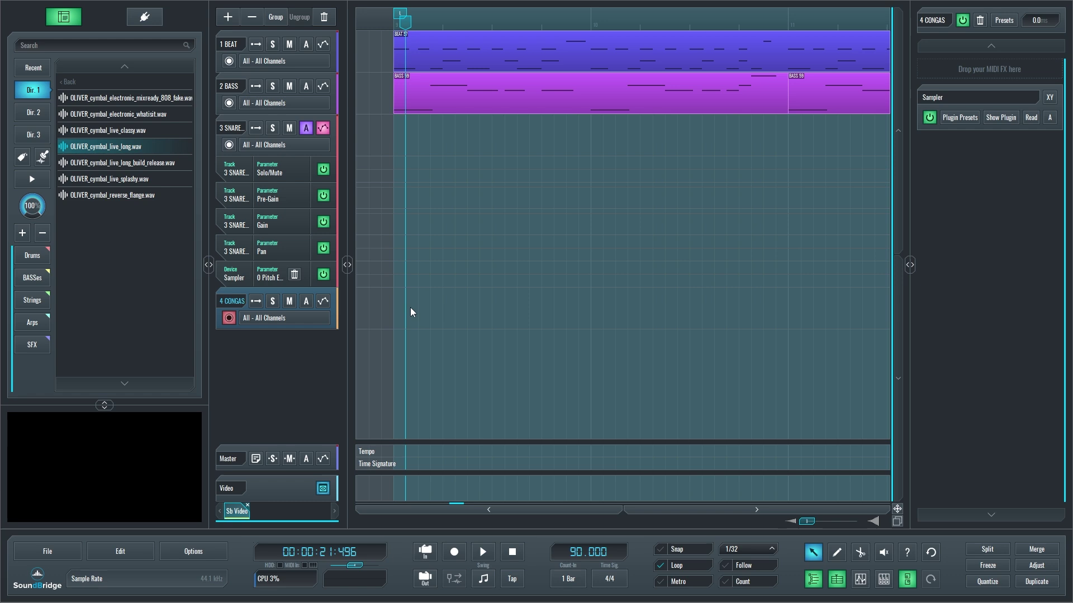
Step: Create a MIDI block on the 4 CONGAS track matching the first bass block's length, with a pattern of C1, C#1 and D#1 notes
{"action": "left_click_drag", "start_coordinate": [410, 307], "coordinate": [788, 306]}
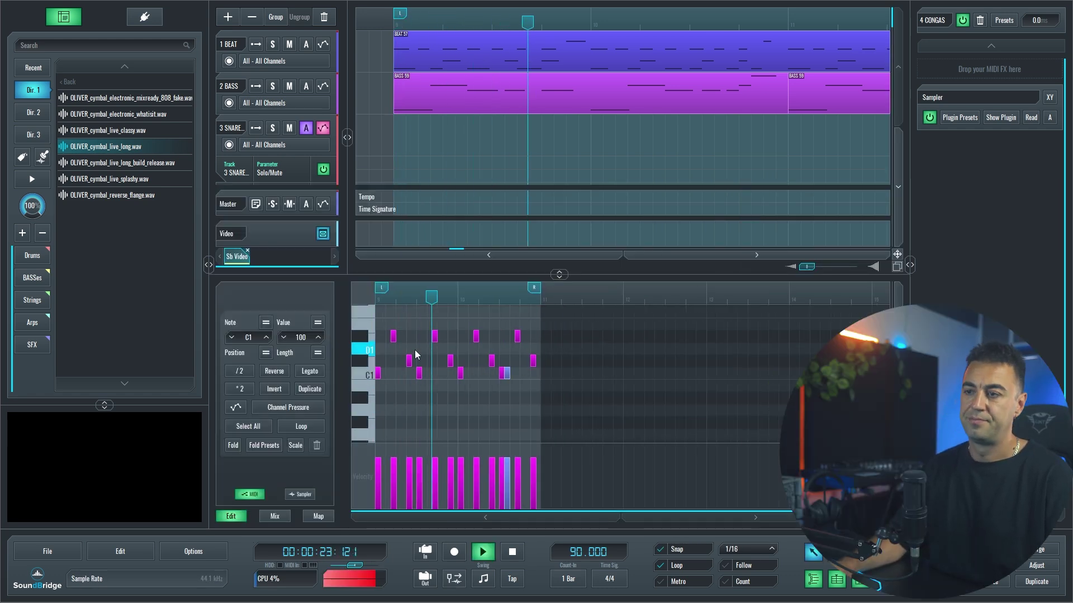
{"action": "scroll", "coordinate": [430, 349], "scroll_direction": "up", "scroll_amount": 4}
{"action": "scroll", "coordinate": [639, 346], "scroll_direction": "down", "scroll_amount": 4}
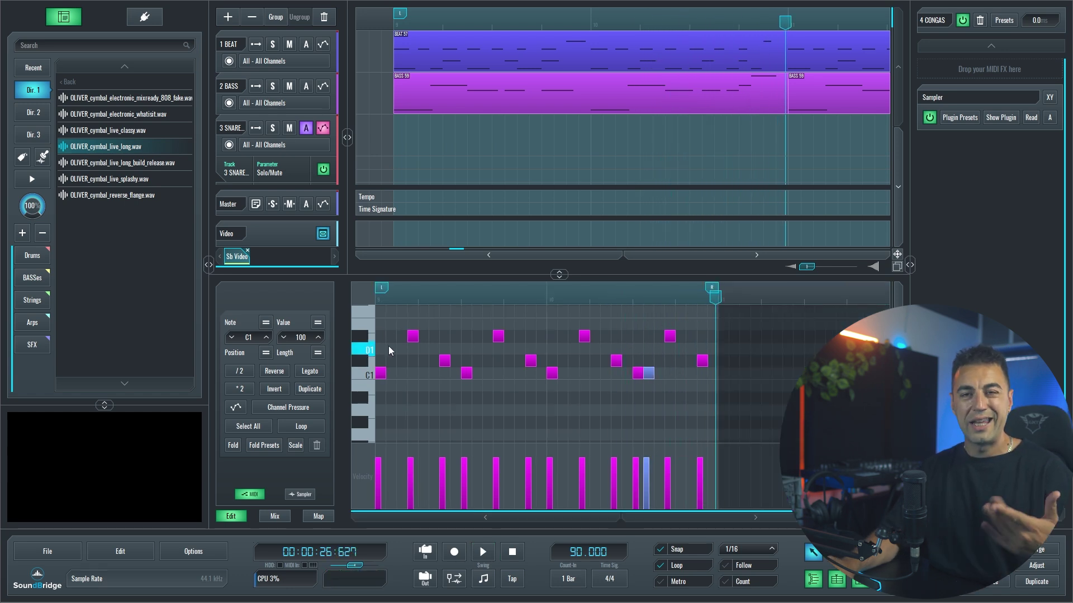
{"action": "scroll", "coordinate": [382, 367], "scroll_direction": "up", "scroll_amount": 4}
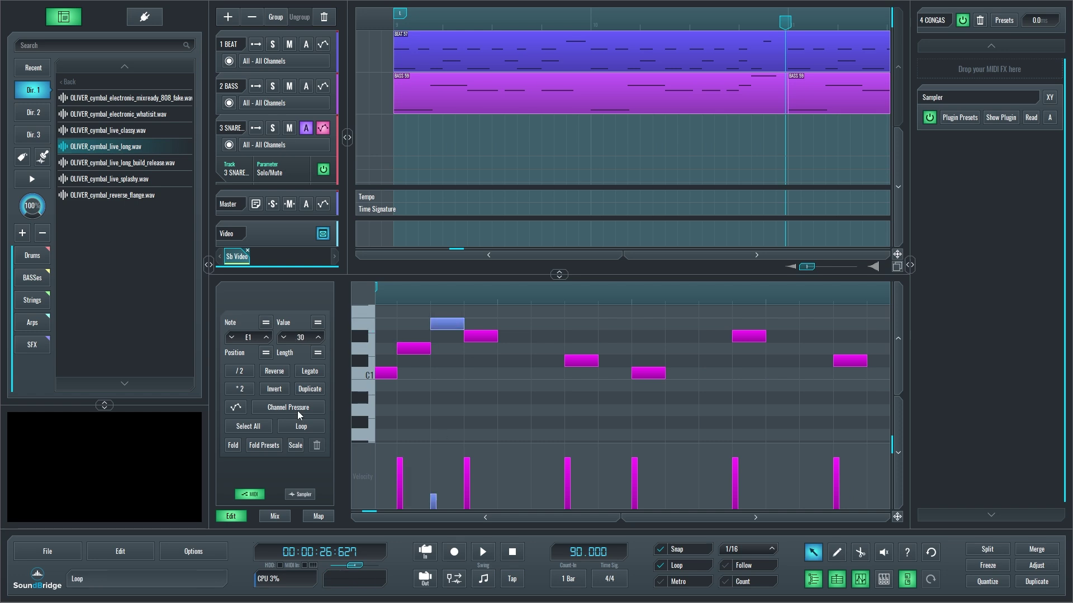
Step: Fill the gaps in the conga pattern with D1 notes at velocity 100 and soft E1 notes at velocity 30
{"action": "left_click", "coordinate": [300, 494]}
{"action": "left_click", "coordinate": [250, 494]}
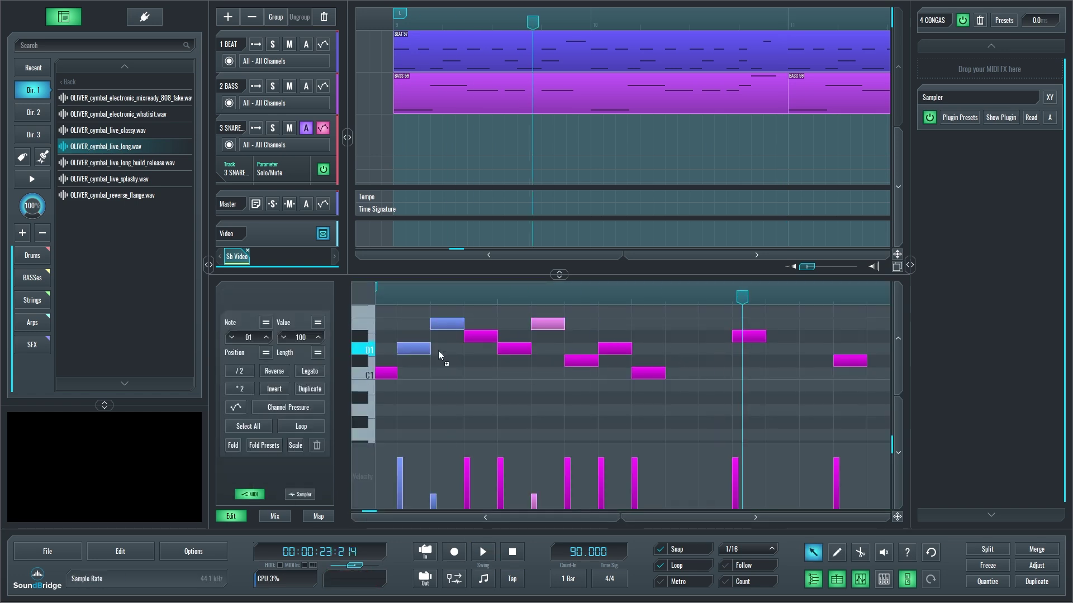
{"action": "scroll", "coordinate": [486, 358], "scroll_direction": "down", "scroll_amount": 4}
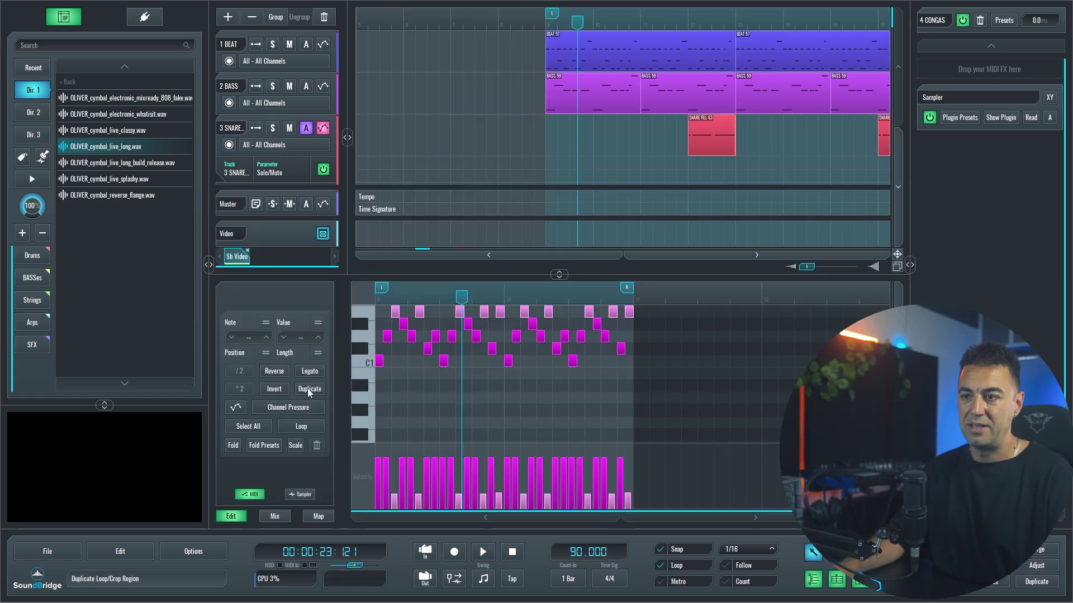
Step: Turn on looping for the MIDI block on the 4 CONGAS track
{"action": "left_click", "coordinate": [301, 426]}
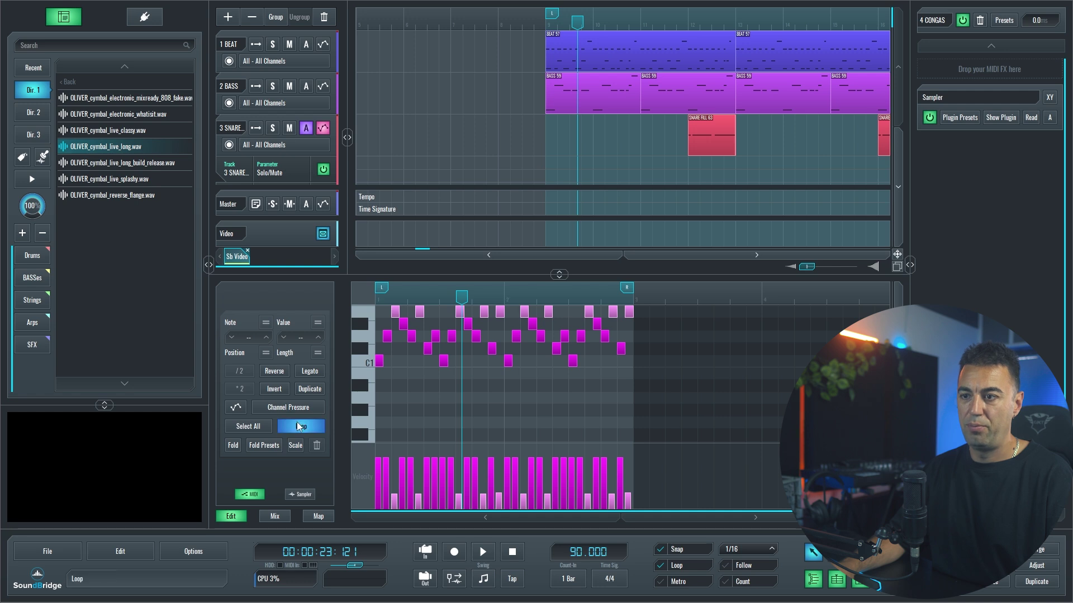
{"action": "scroll", "coordinate": [498, 156], "scroll_direction": "up", "scroll_amount": 2}
{"action": "scroll", "coordinate": [516, 148], "scroll_direction": "down", "scroll_amount": 3}
{"action": "scroll", "coordinate": [516, 147], "scroll_direction": "down", "scroll_amount": 2}
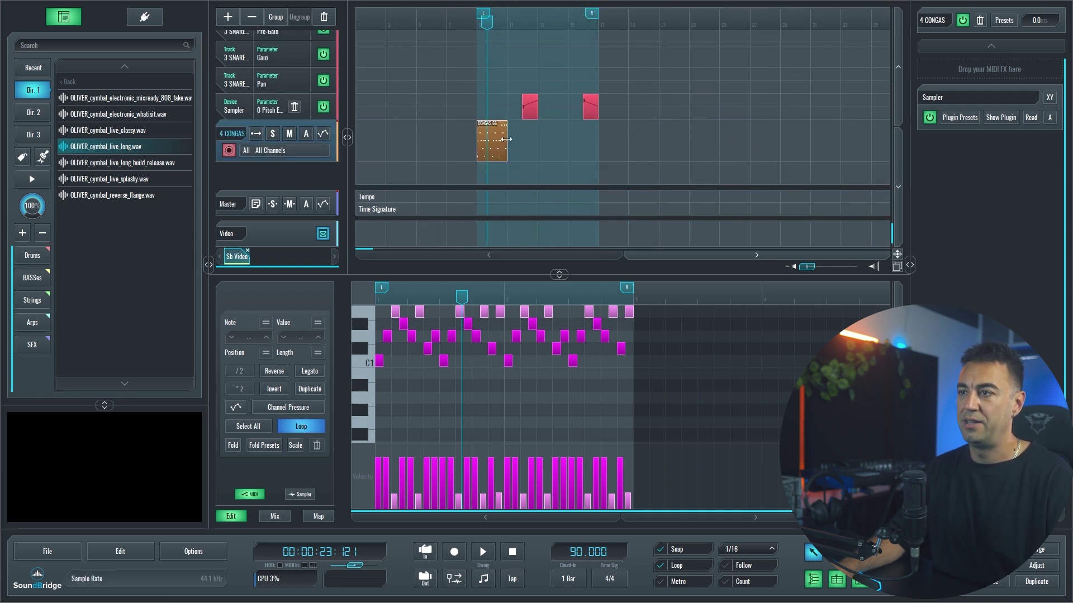